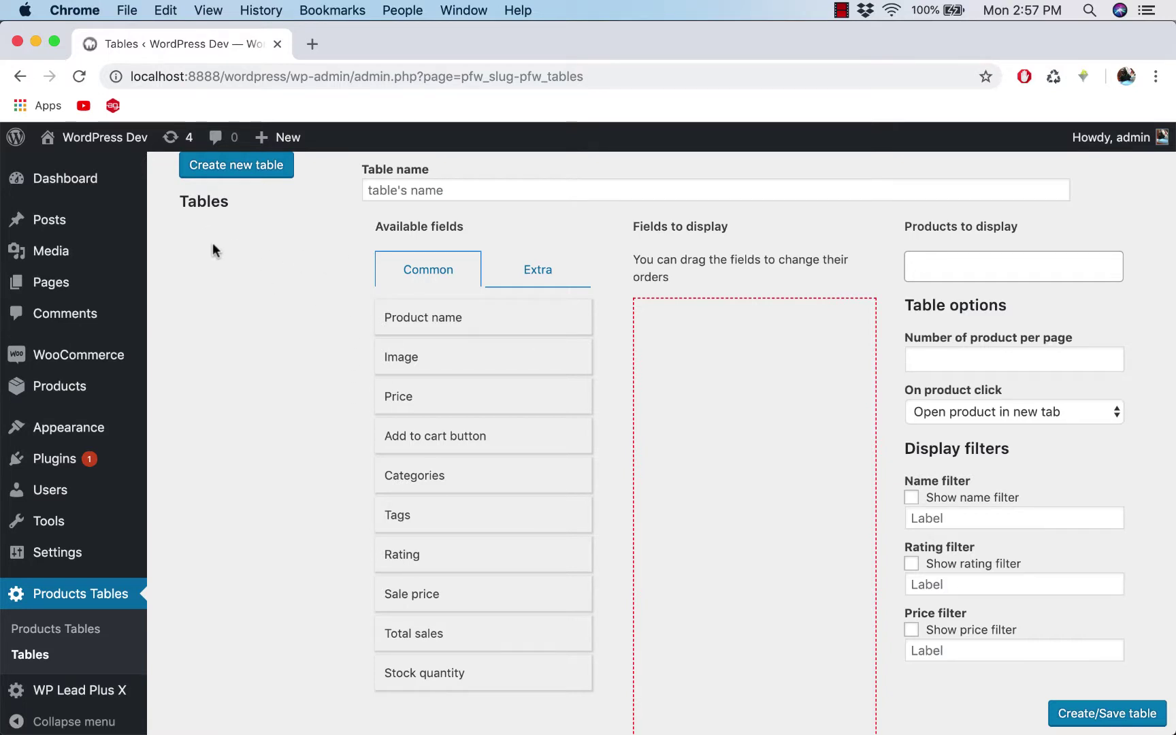
# Add Product name, Image, Price, Rating and Add to cart button, in that order, to Fields to display.
pyautogui.click(446, 192)
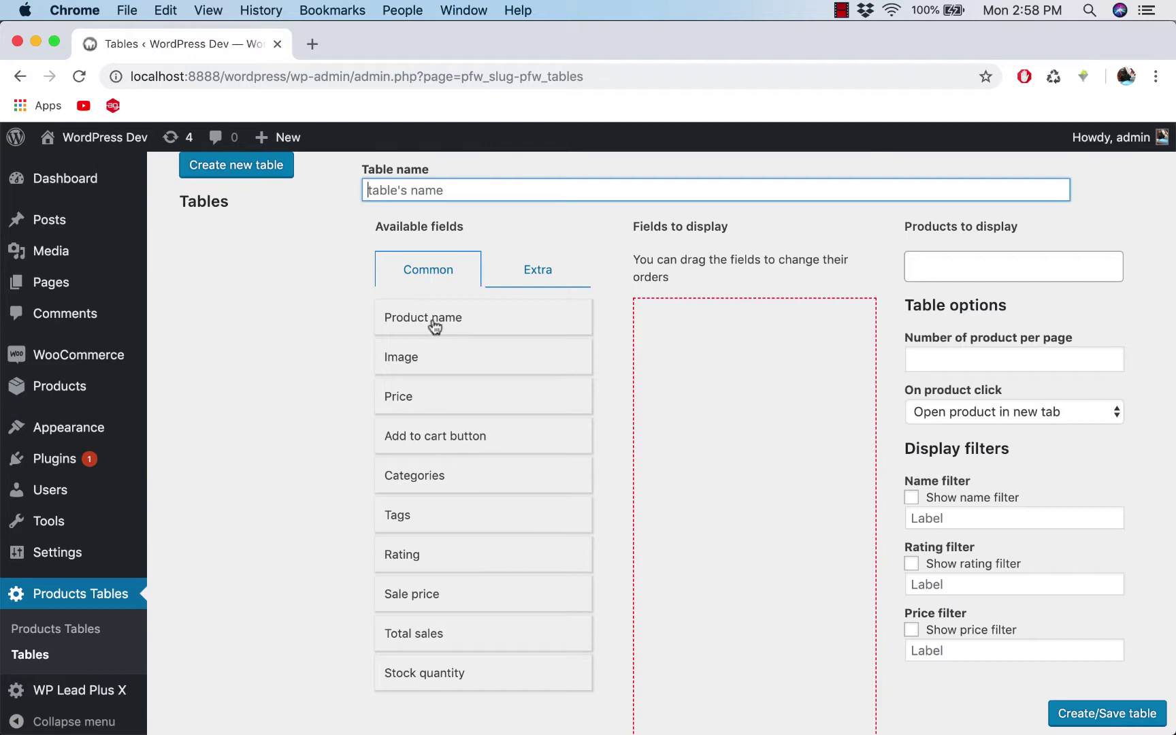
pyautogui.moveTo(410, 328); pyautogui.dragTo(733, 359)
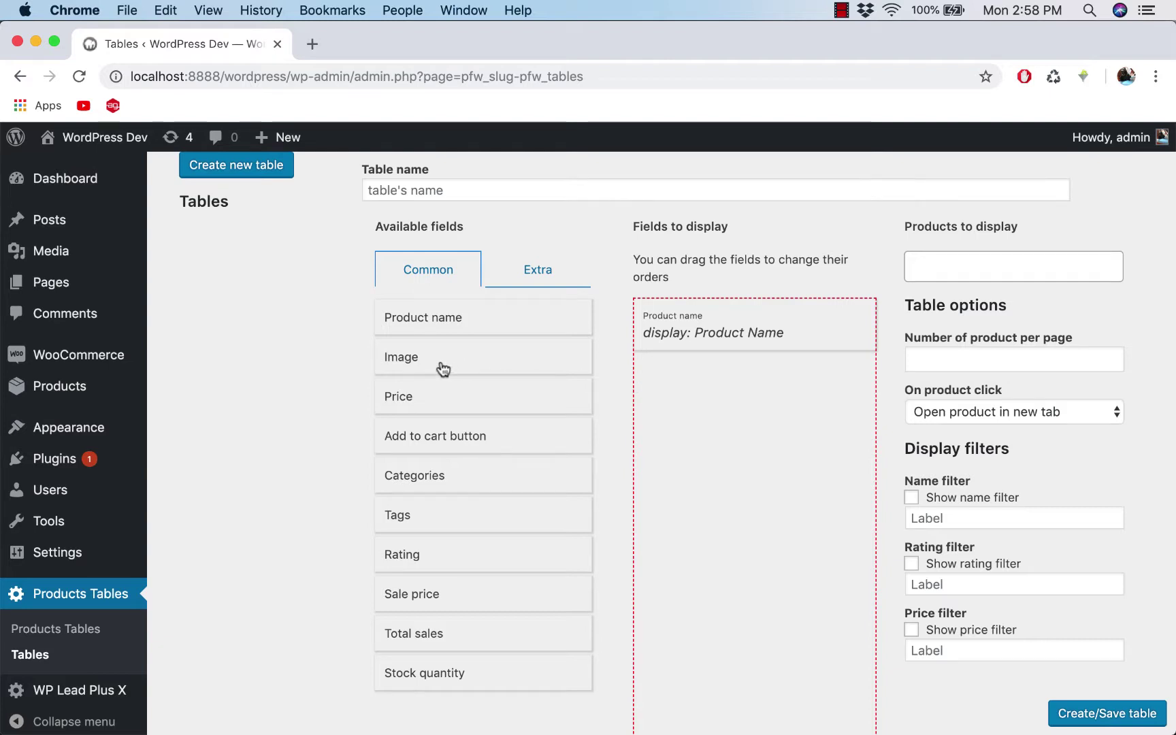
pyautogui.moveTo(444, 367); pyautogui.dragTo(720, 435)
pyautogui.moveTo(420, 395); pyautogui.dragTo(753, 525)
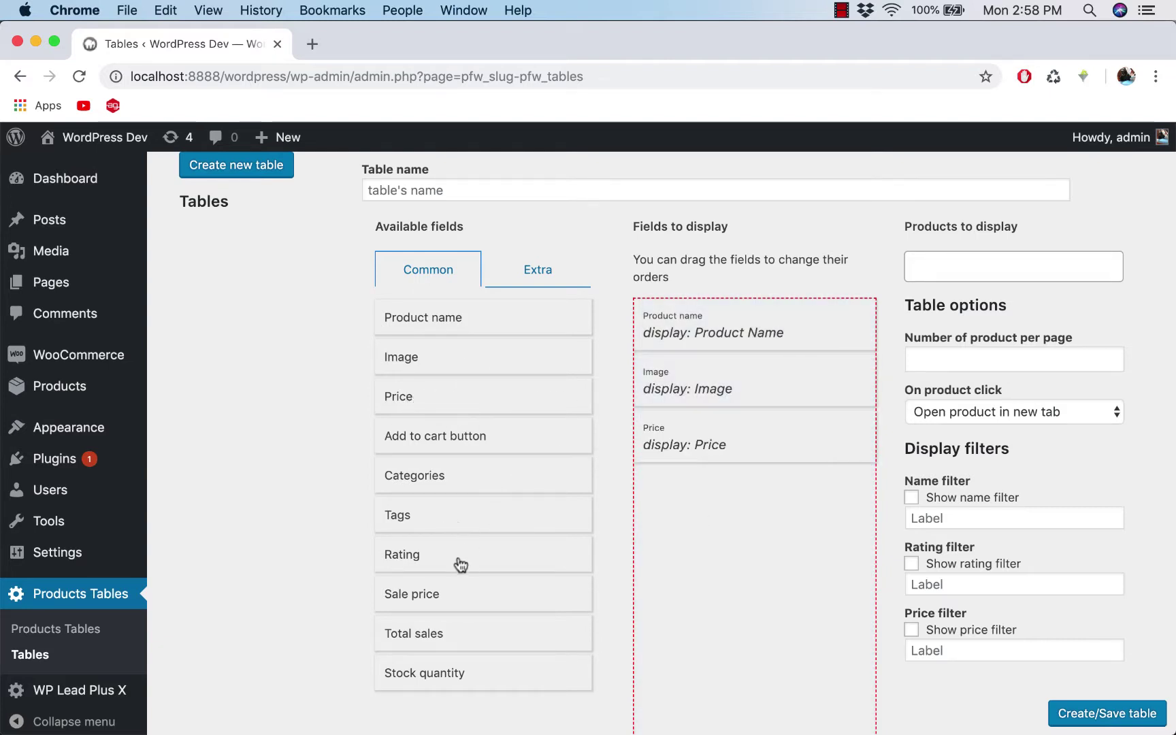
pyautogui.moveTo(440, 561); pyautogui.dragTo(762, 530)
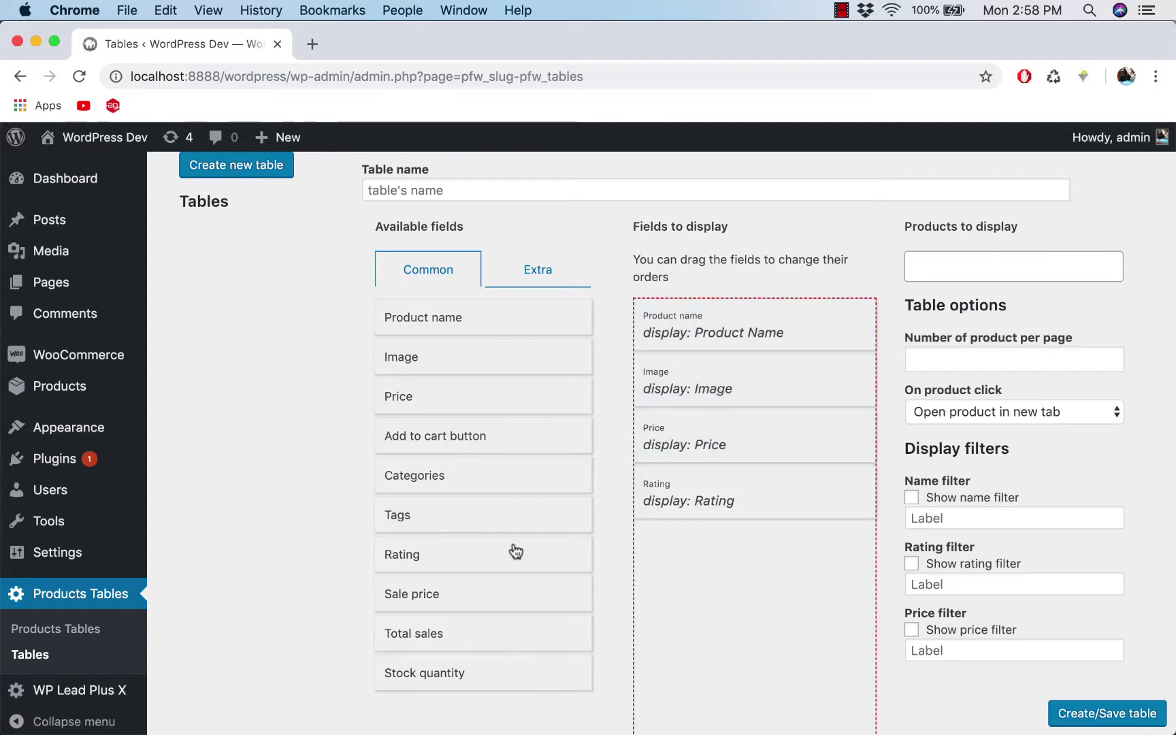
pyautogui.moveTo(446, 438); pyautogui.dragTo(762, 621)
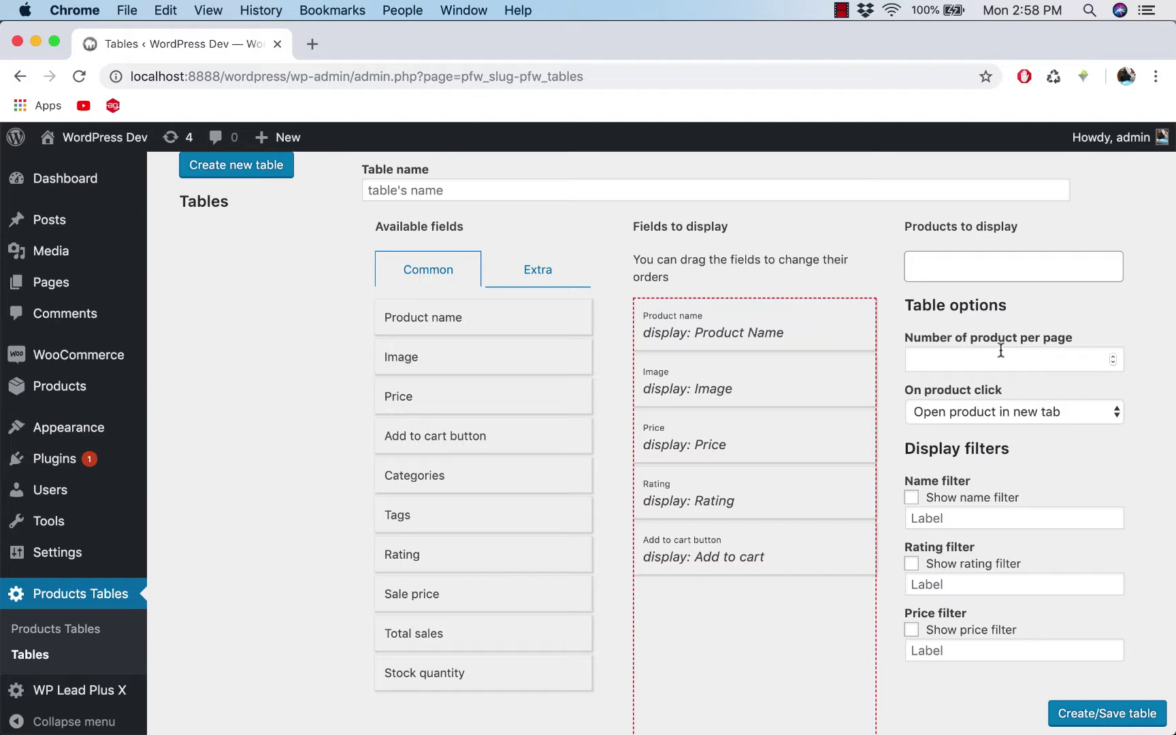
# Pick Pants, Hats and Hoodie in the Products to display list.
pyautogui.click(943, 271)
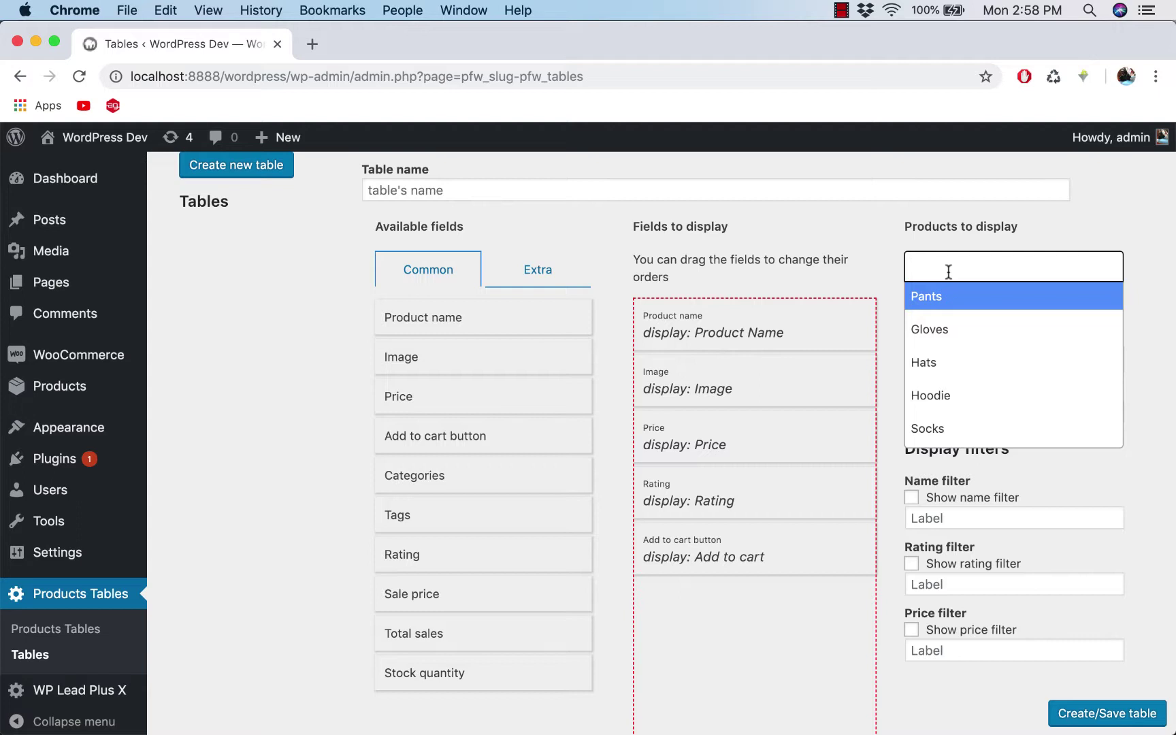
pyautogui.click(956, 300)
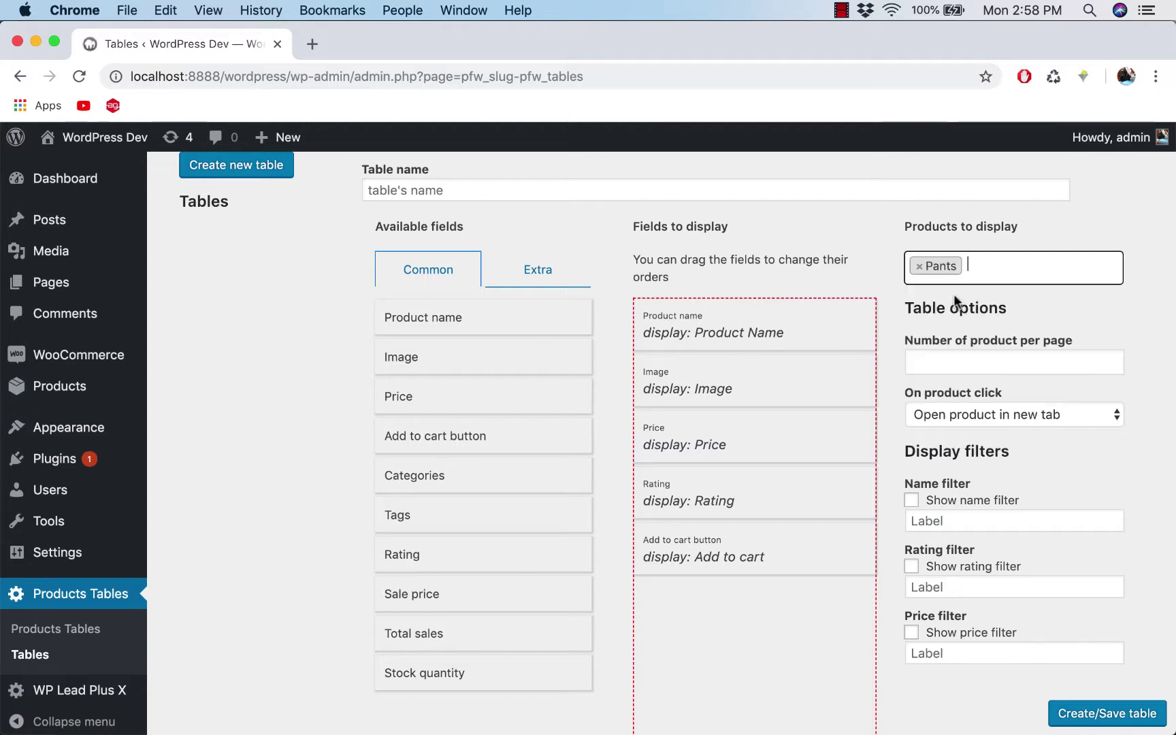
pyautogui.click(976, 267)
pyautogui.click(955, 366)
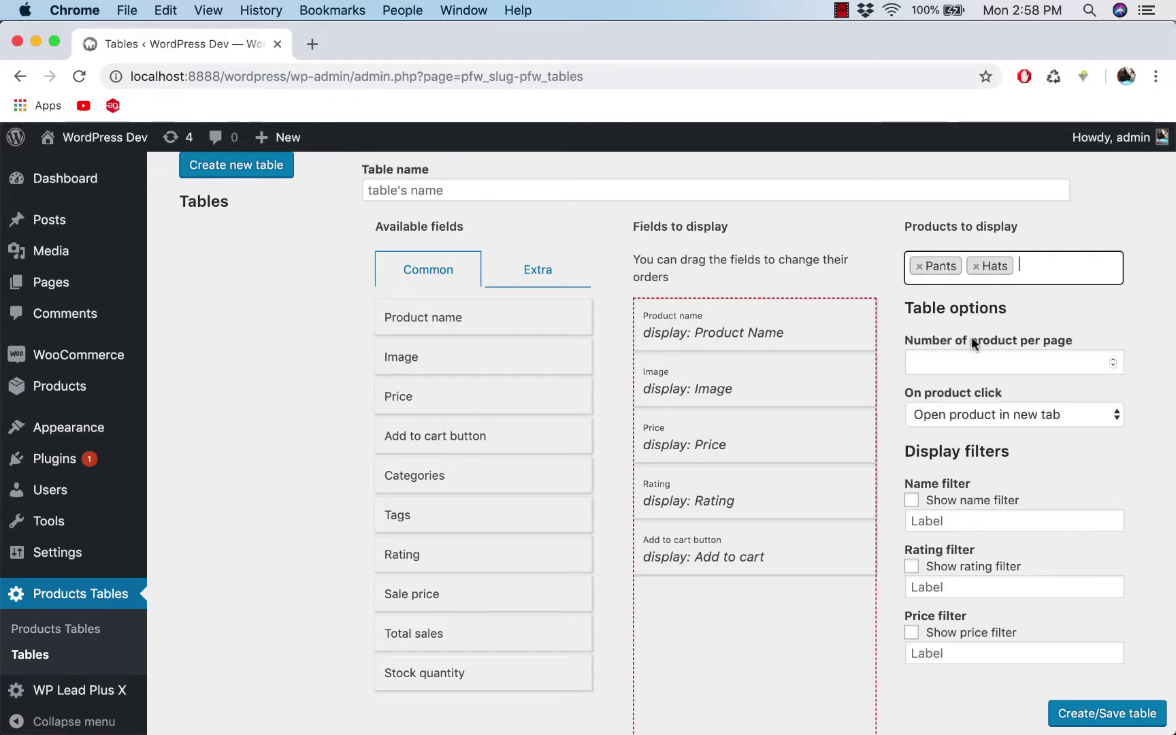
pyautogui.click(1041, 273)
pyautogui.click(968, 399)
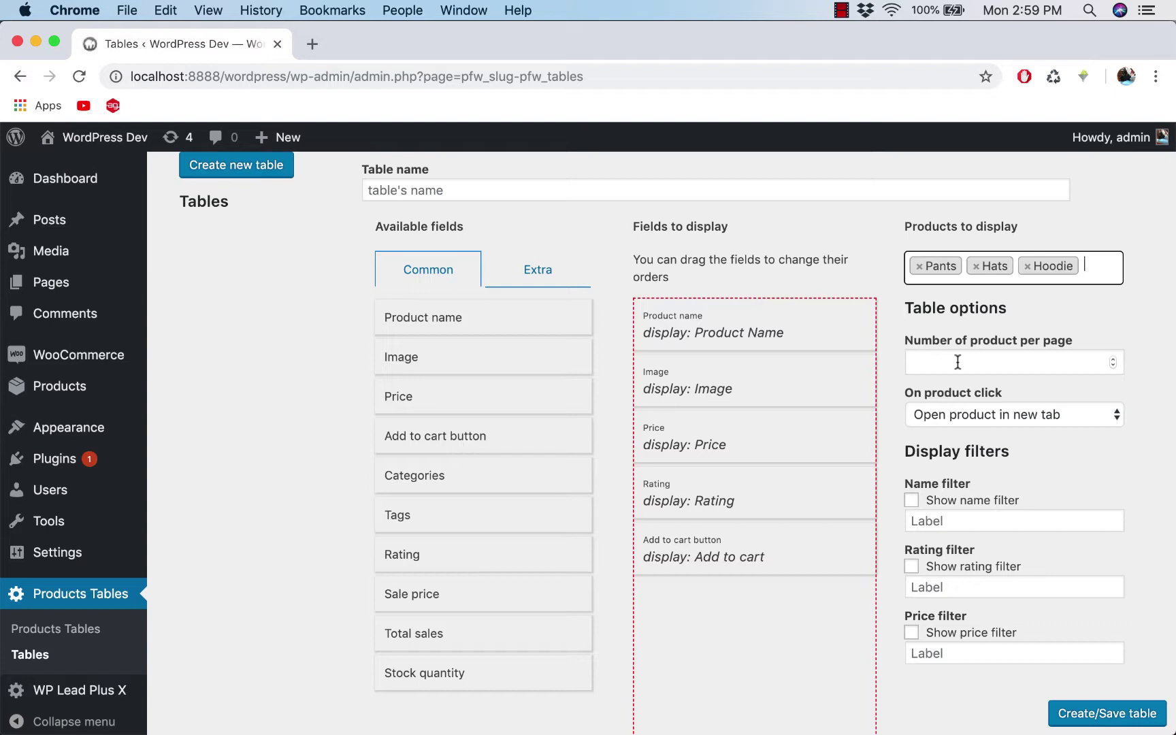
# Set Number of product per page to 5, replacing the 10.
pyautogui.click(957, 362)
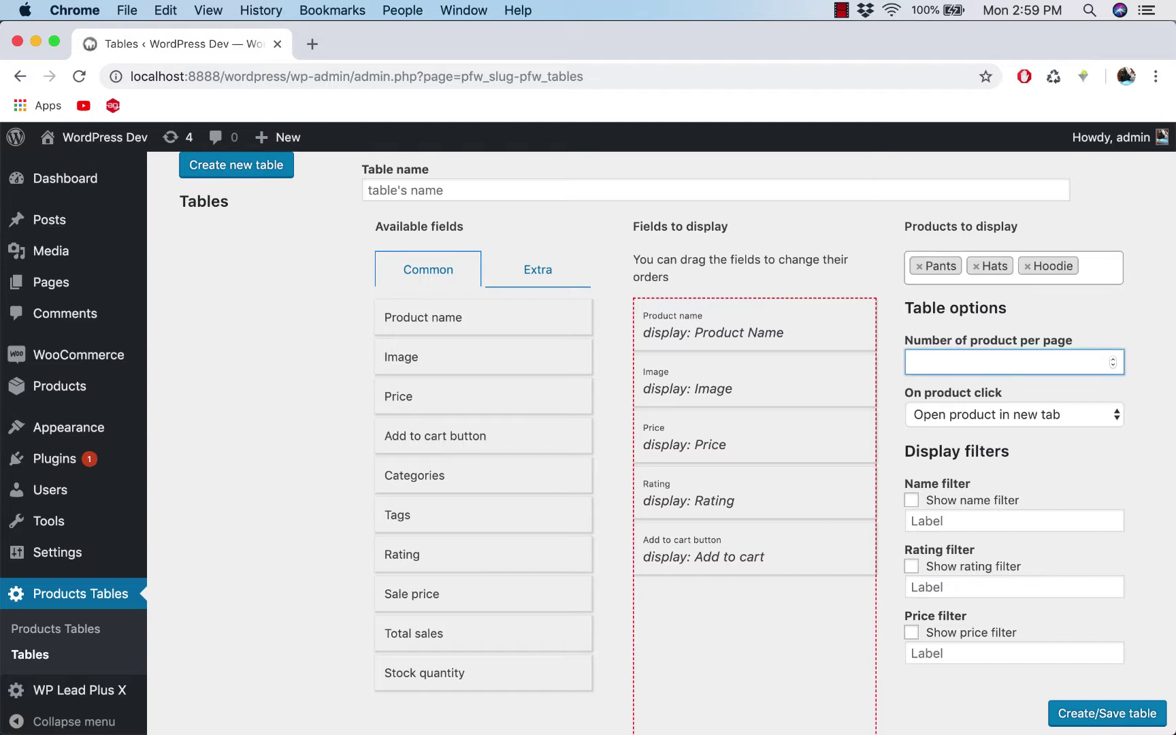
pyautogui.write('10')
pyautogui.doubleClick(939, 356)
pyautogui.write('5')
# Leave On product click set to Open product in new tab.
pyautogui.click(986, 417)
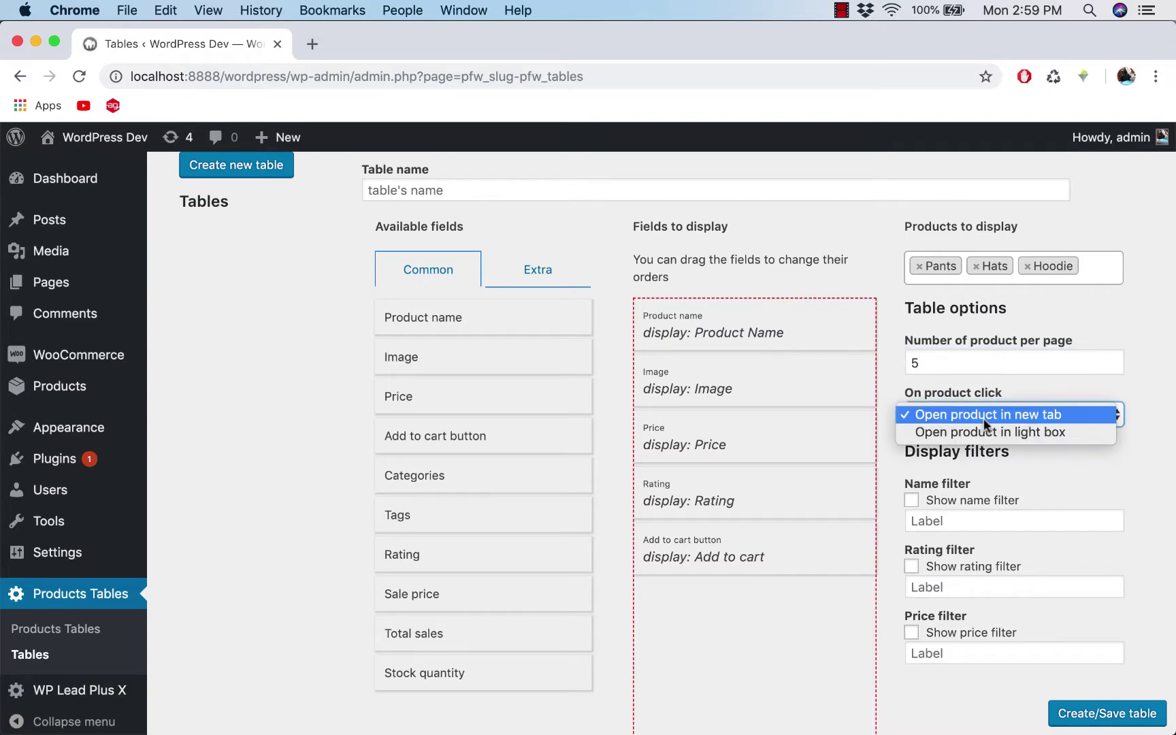
pyautogui.click(983, 411)
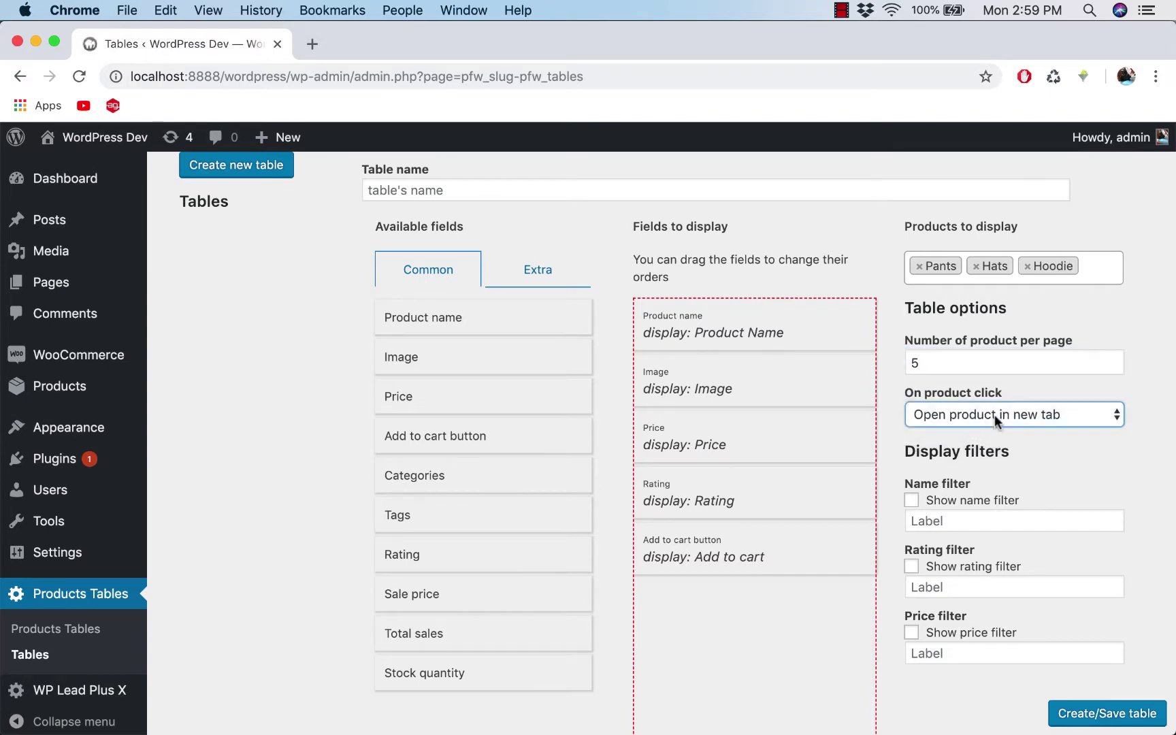
pyautogui.click(992, 415)
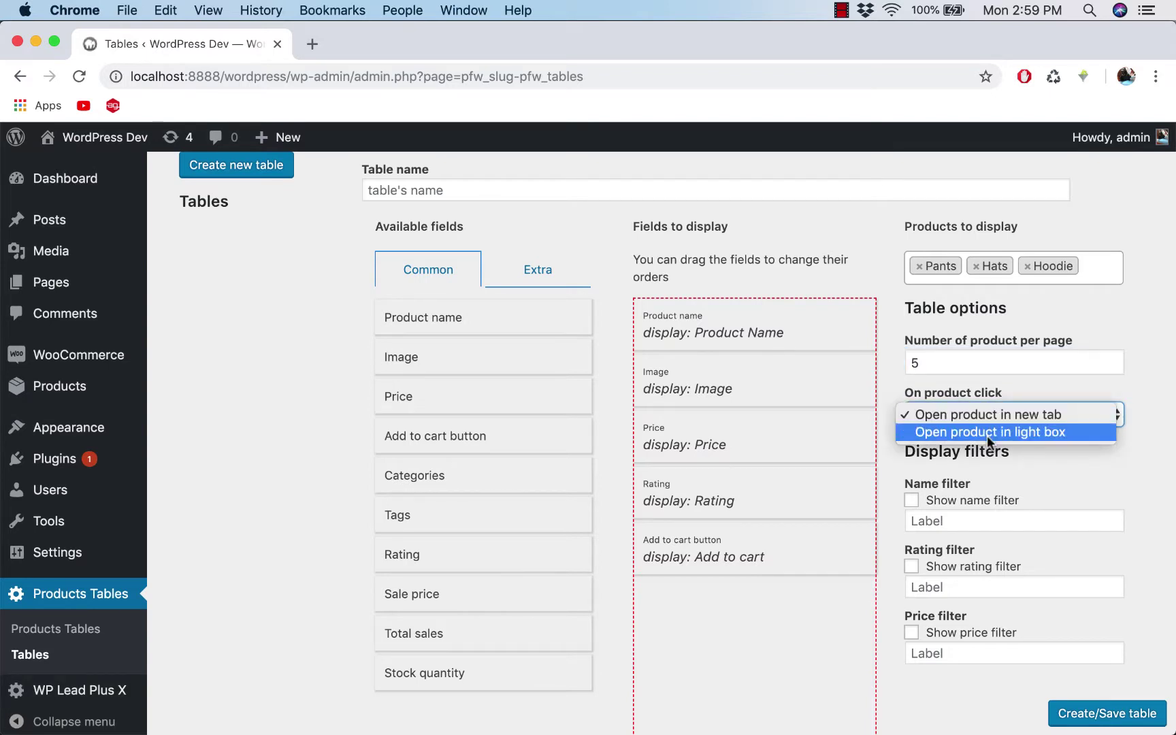
pyautogui.click(1034, 468)
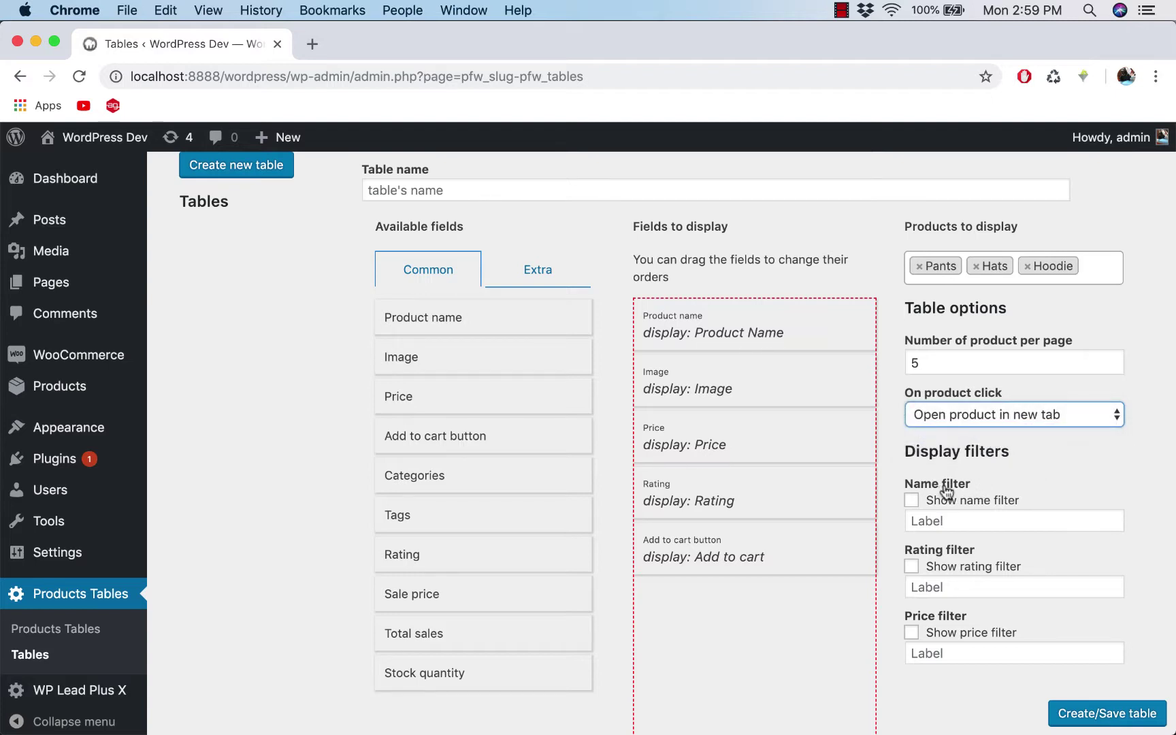
# Enable Show name filter and give it the label 'Filter name'.
pyautogui.click(911, 502)
pyautogui.click(944, 519)
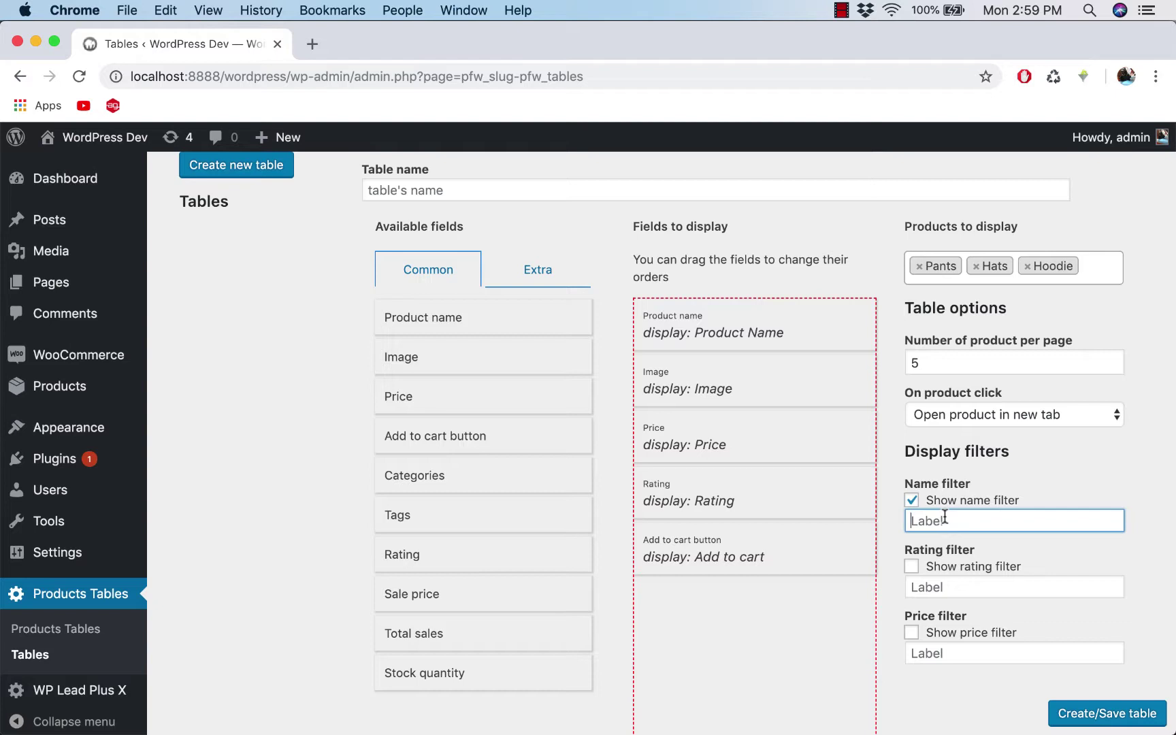
pyautogui.write('Filter name')
# Enter 'products table' as the table name and save the table.
pyautogui.click(533, 190)
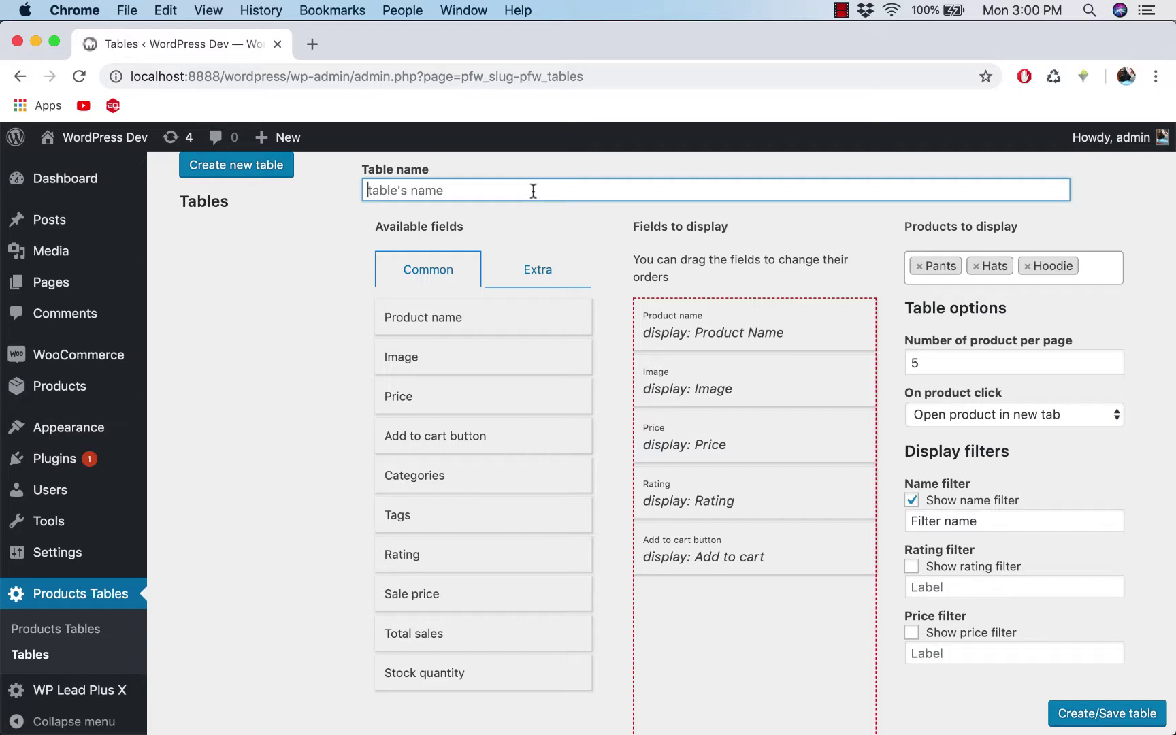
pyautogui.write('product')
pyautogui.write(' table')
pyautogui.click(416, 190)
pyautogui.write('s')
pyautogui.press('BackSpace')
pyautogui.press('BackSpace')
pyautogui.write('s')
pyautogui.click(1074, 716)
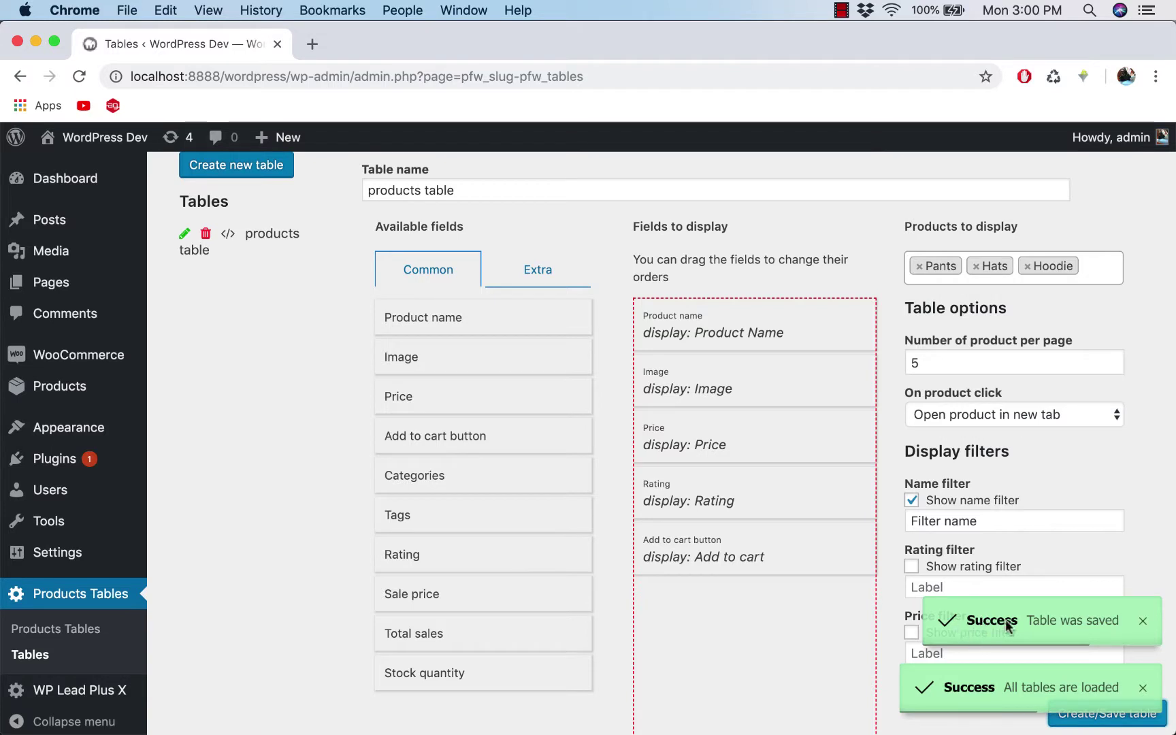
pyautogui.moveTo(832, 556)
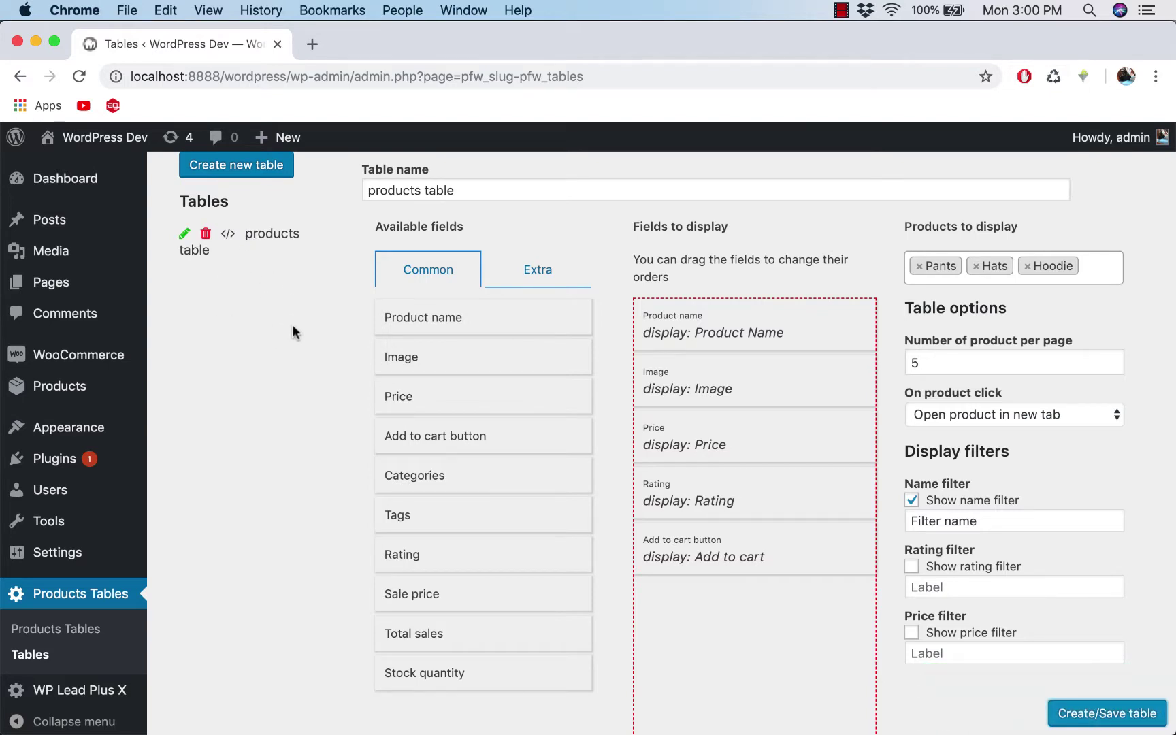
# Copy the shortcode [pfw_show_table id=74] from the products table's shortcode dialog.
pyautogui.click(228, 238)
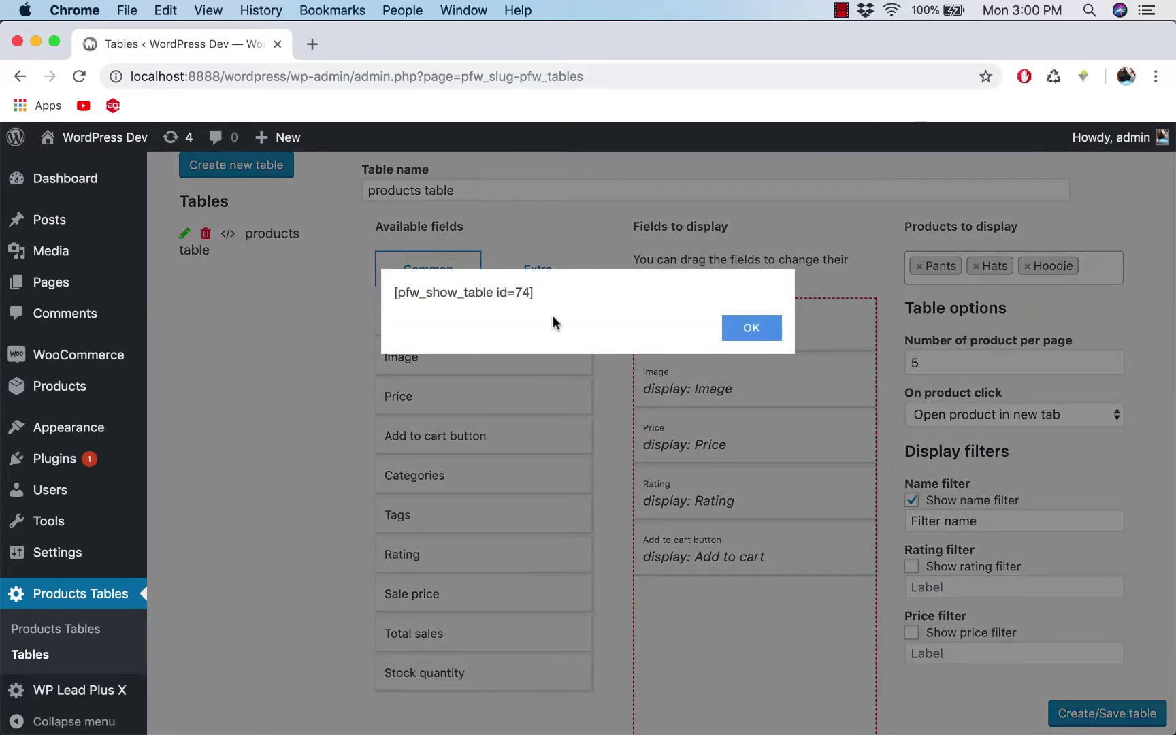
pyautogui.moveTo(534, 293); pyautogui.dragTo(396, 291)
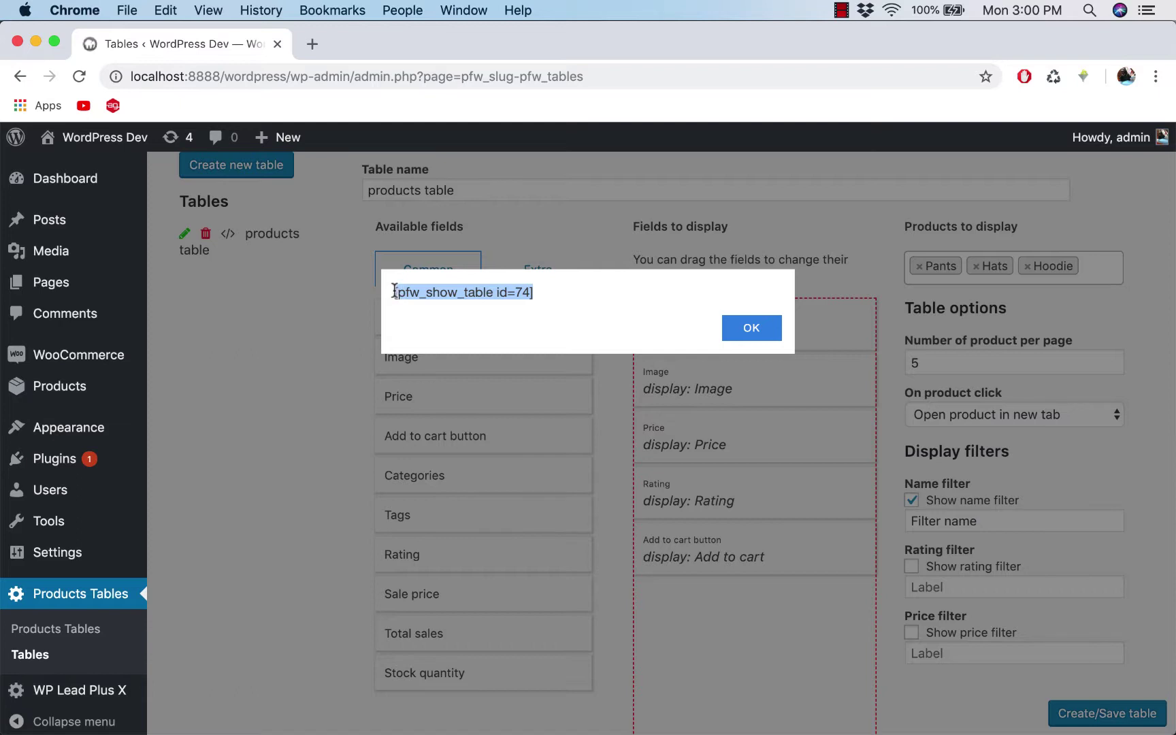
pyautogui.rightClick(406, 294)
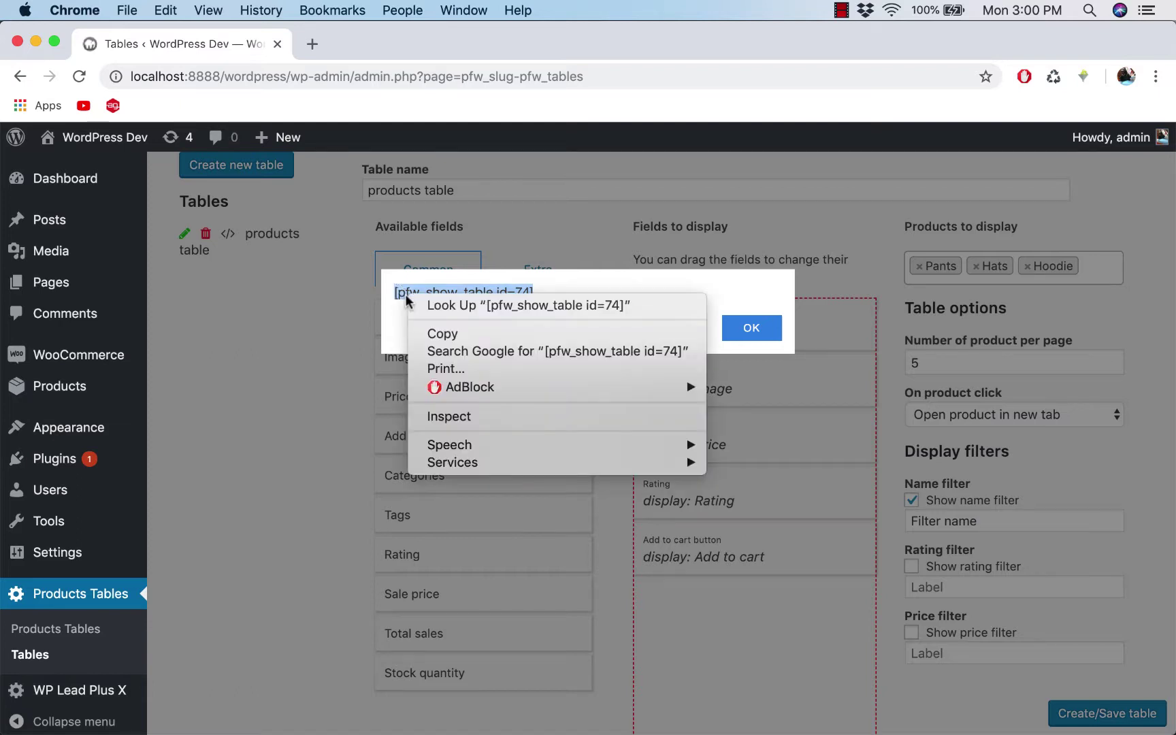
pyautogui.click(435, 334)
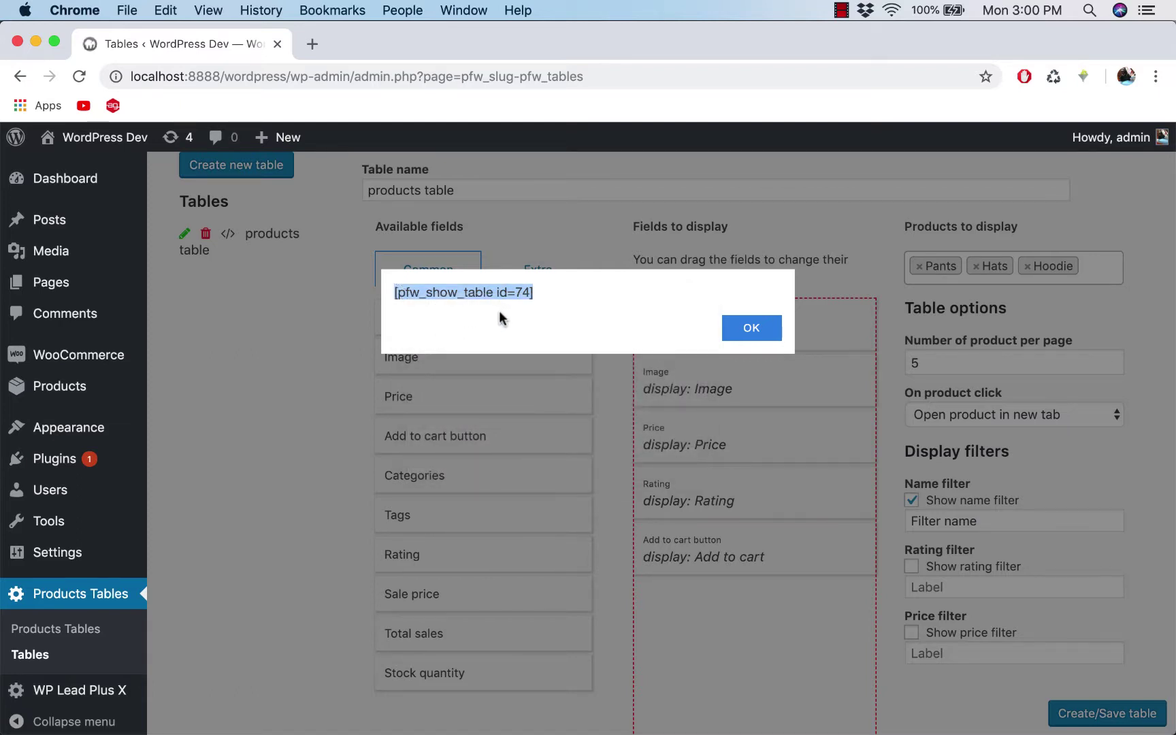
pyautogui.click(751, 328)
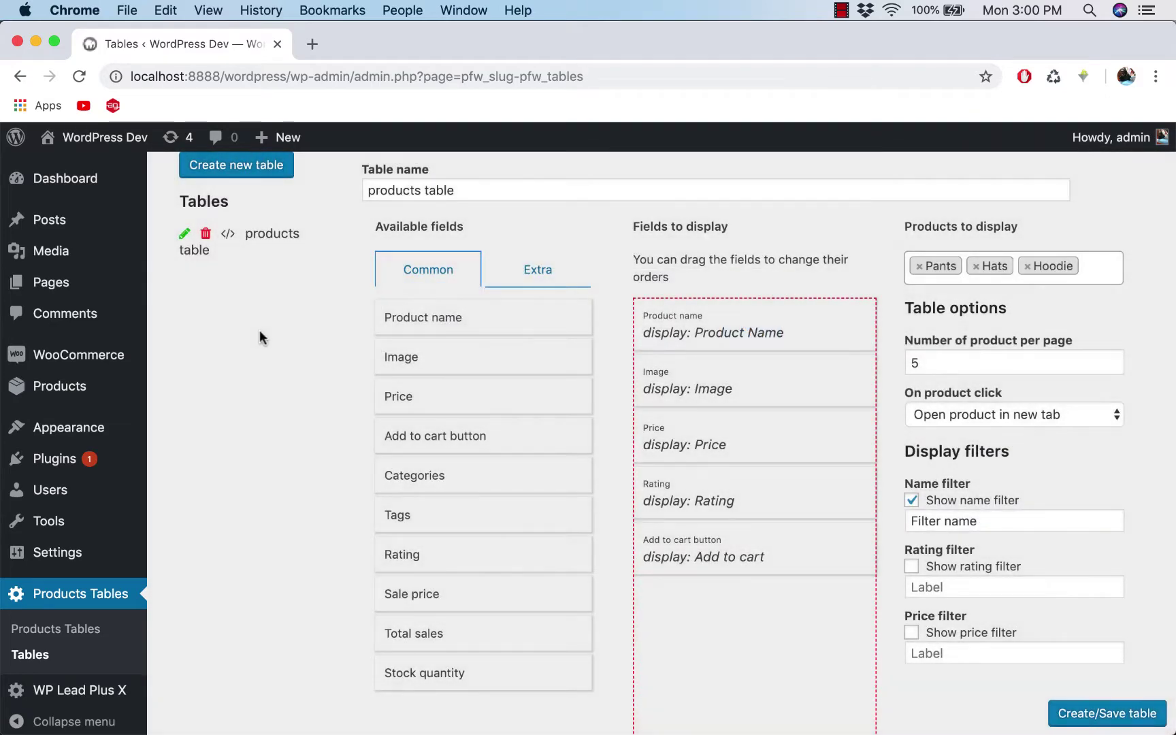
# Publish a new post titled 'my product table' with the pasted shortcode as its body.
pyautogui.moveTo(131, 234)
pyautogui.keyDown('super'); pyautogui.click(184, 249); pyautogui.keyUp('super')
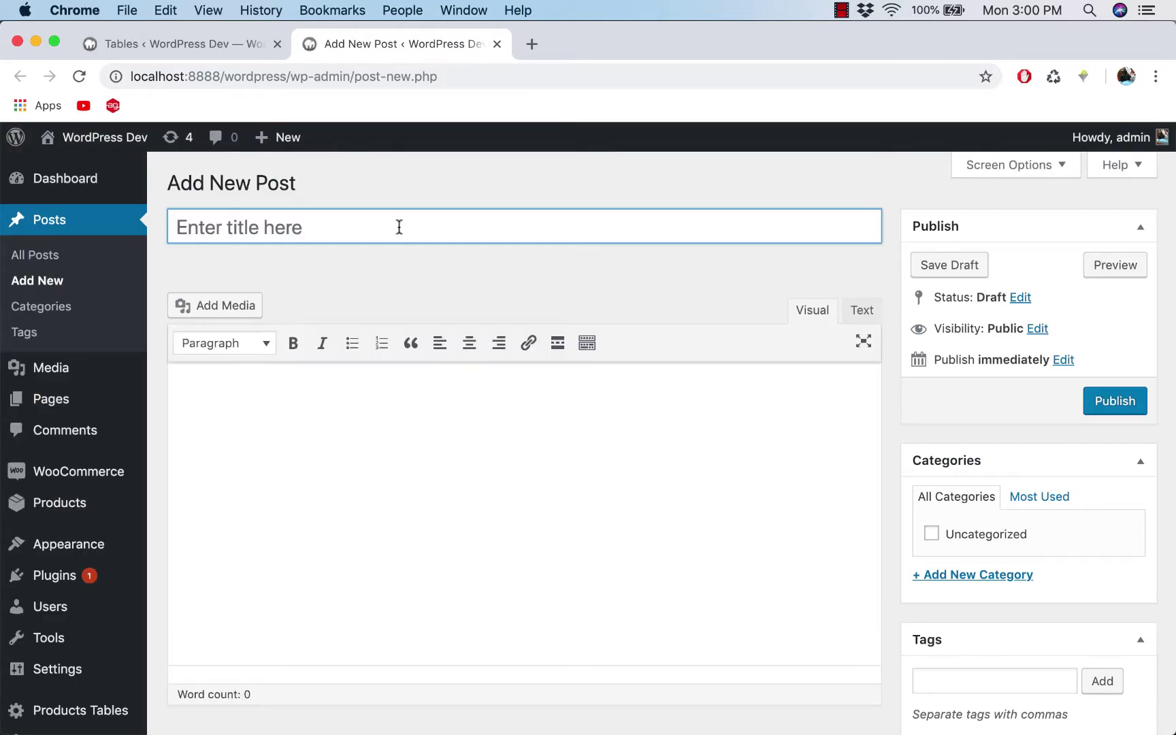
pyautogui.write('my produc')
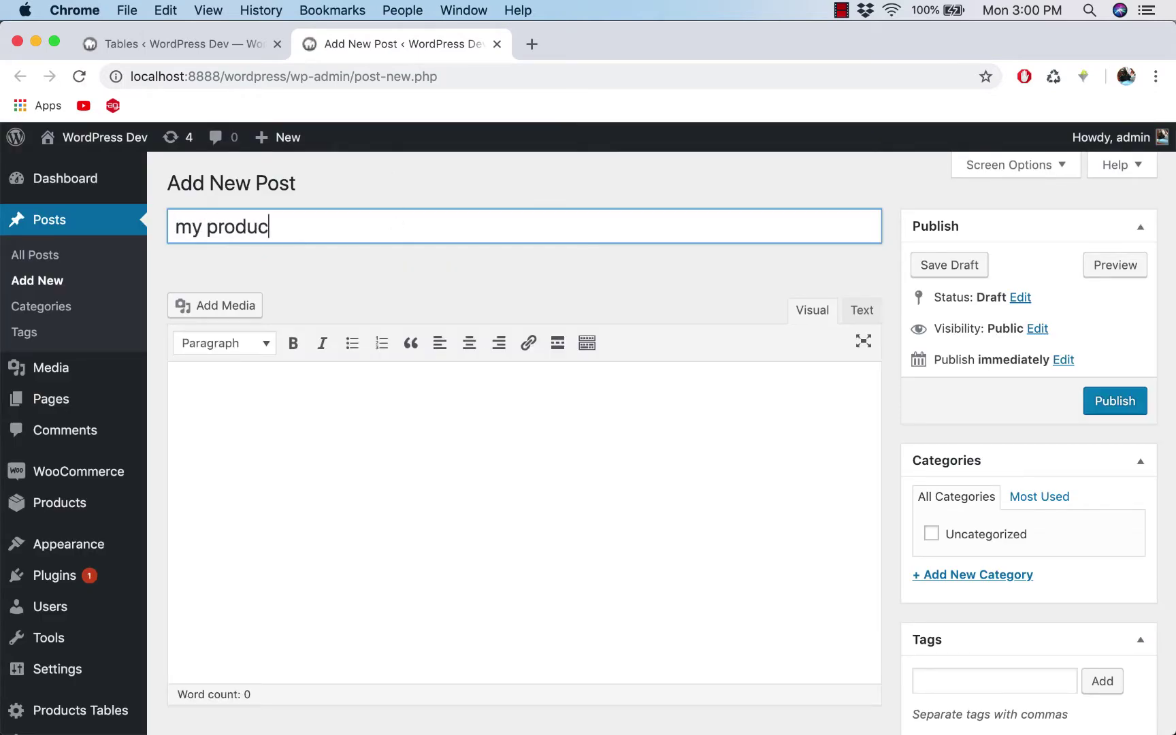
pyautogui.write('t table')
pyautogui.click(425, 423)
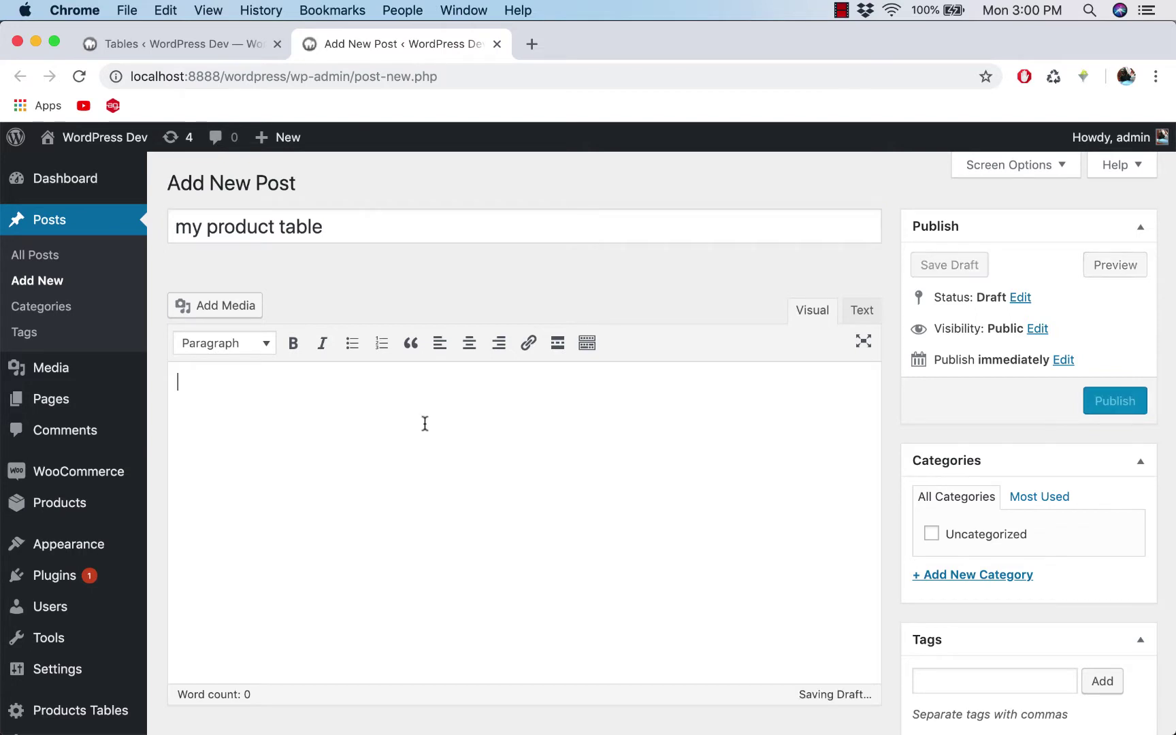
pyautogui.press('super+v')
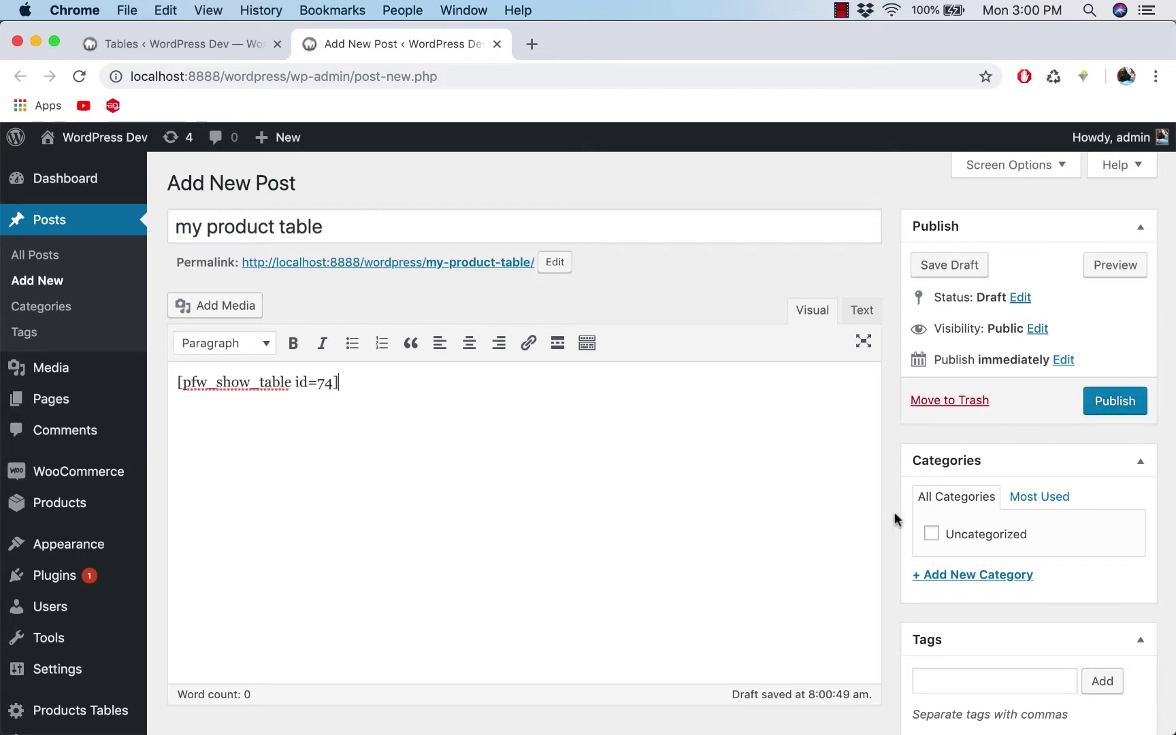
pyautogui.click(1116, 402)
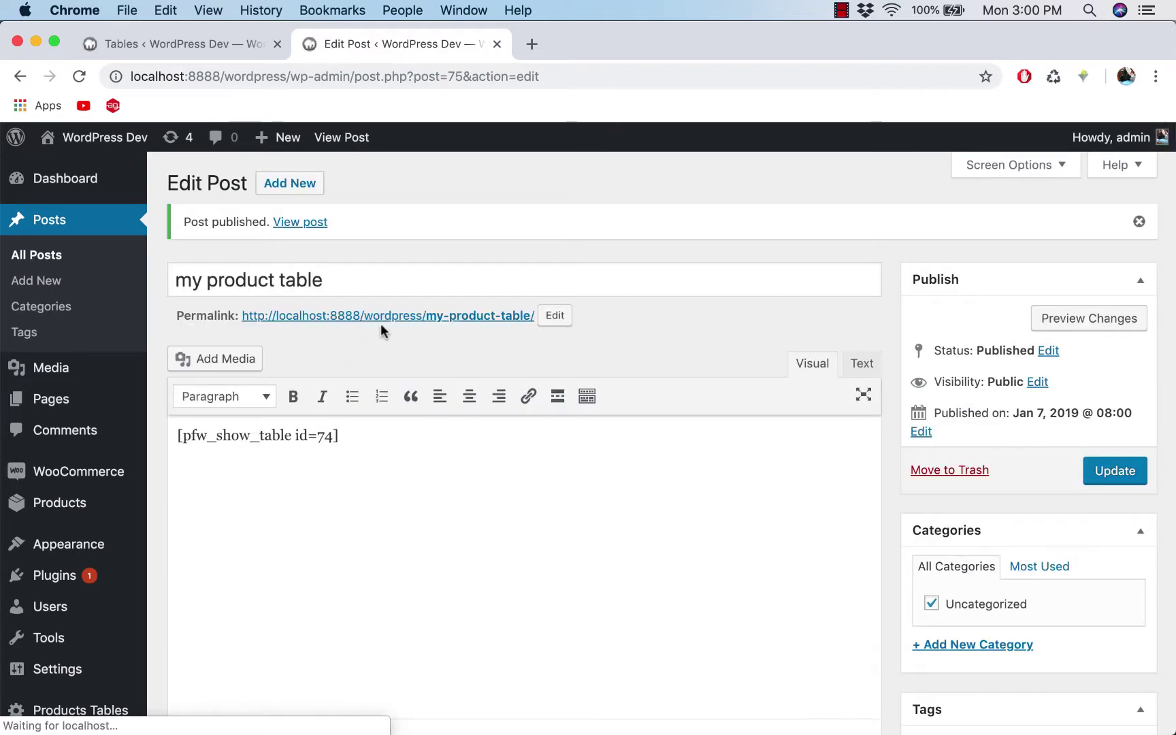
# View the published post on the site and scroll through the product table.
pyautogui.click(389, 320)
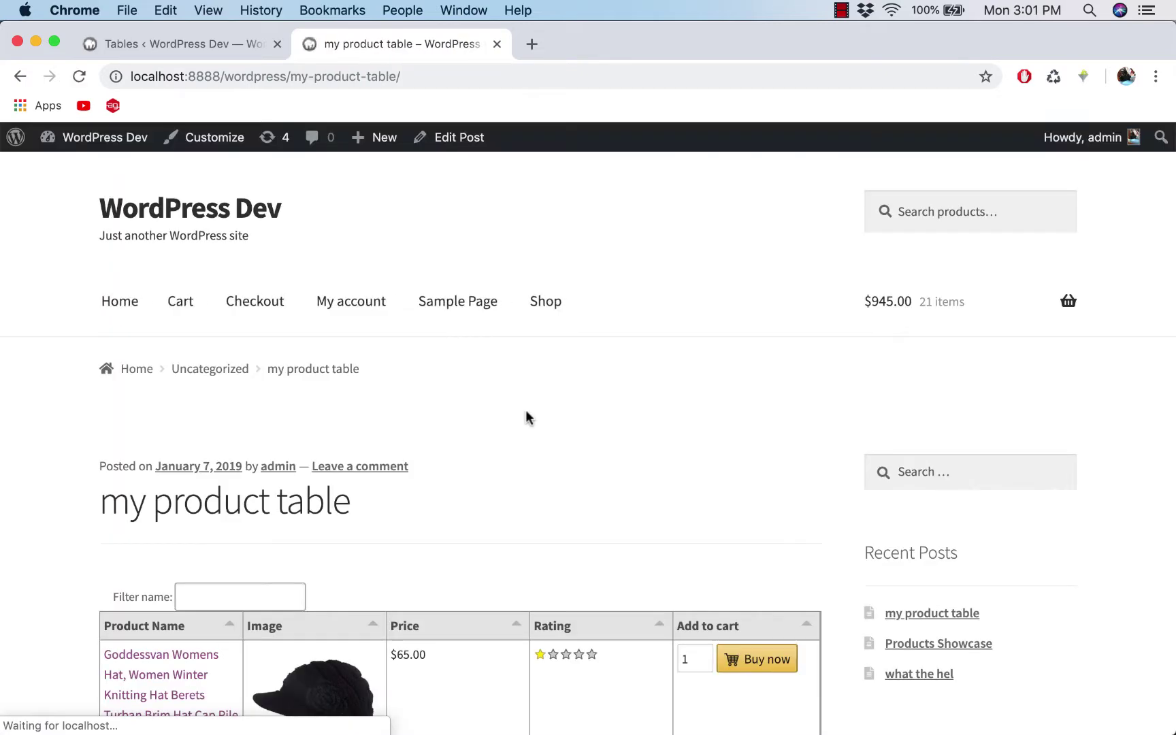
pyautogui.scroll(-5, 525, 410)
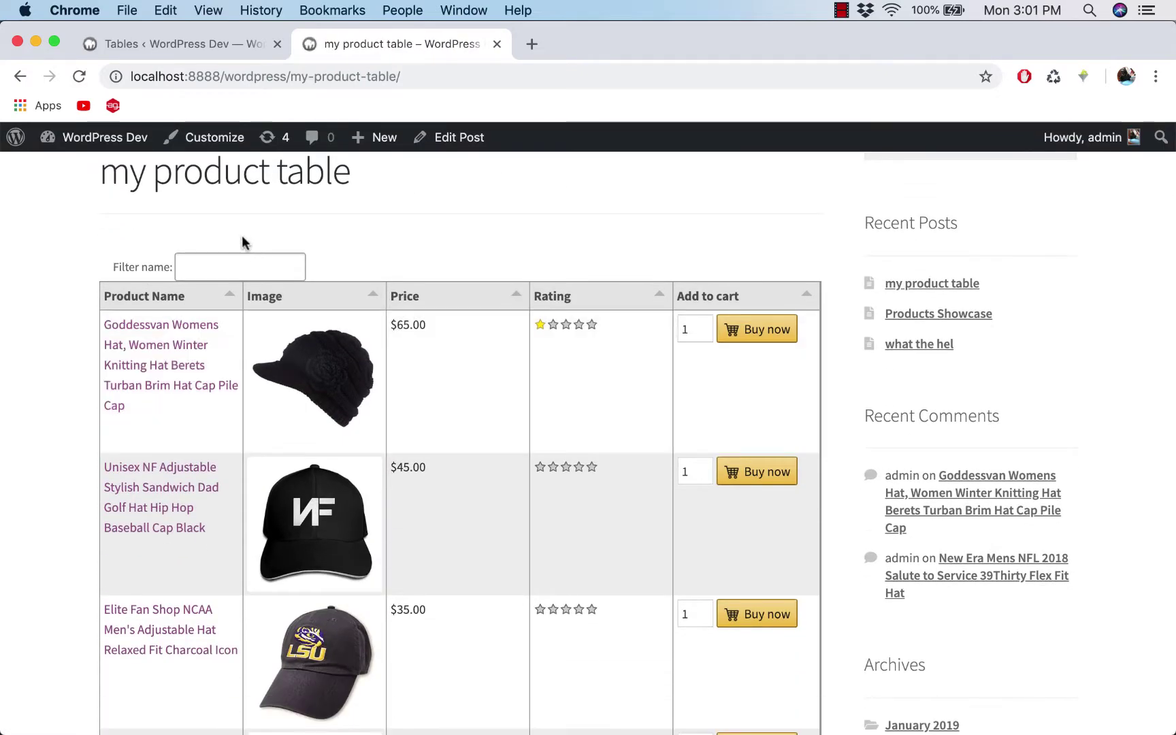
pyautogui.click(227, 267)
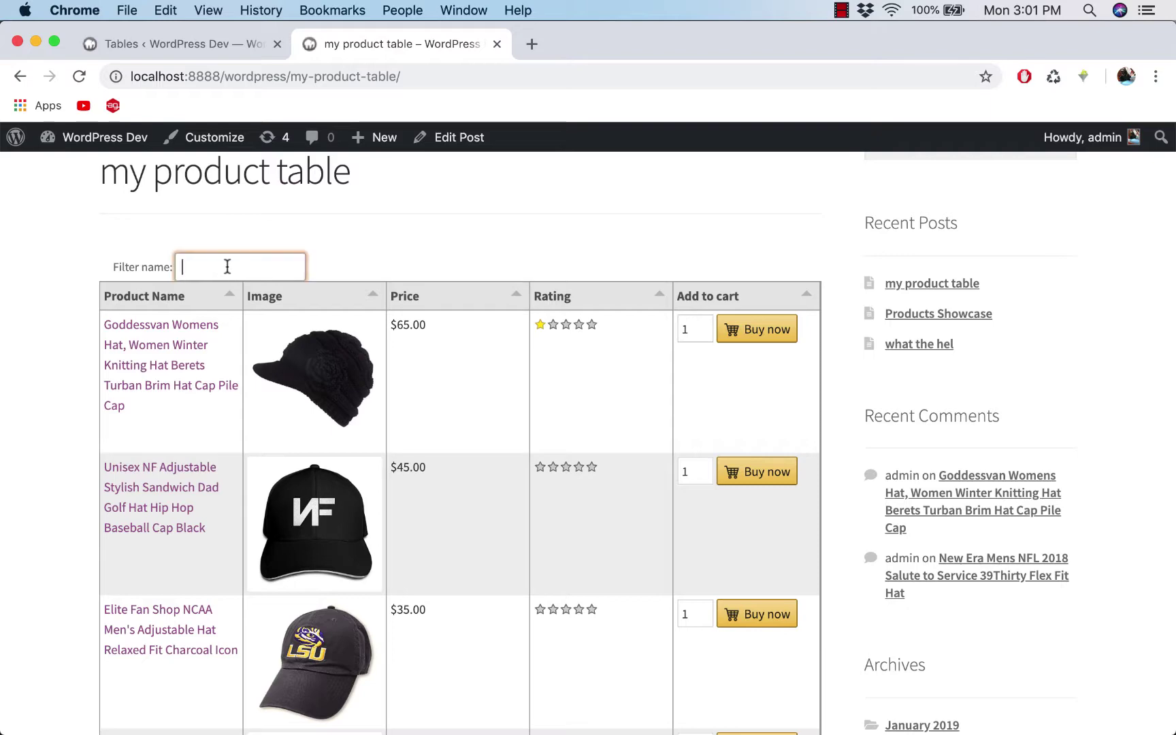
pyautogui.scroll(-5, 354, 254)
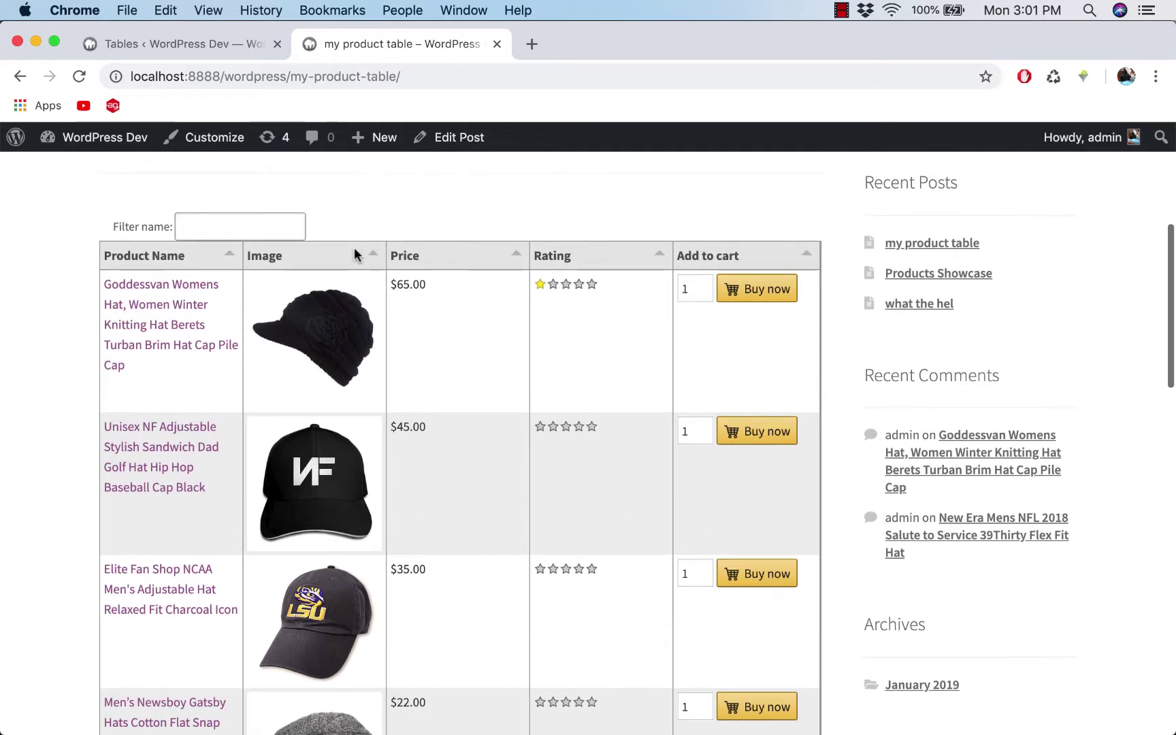
pyautogui.scroll(-2, 354, 253)
pyautogui.scroll(4, 354, 248)
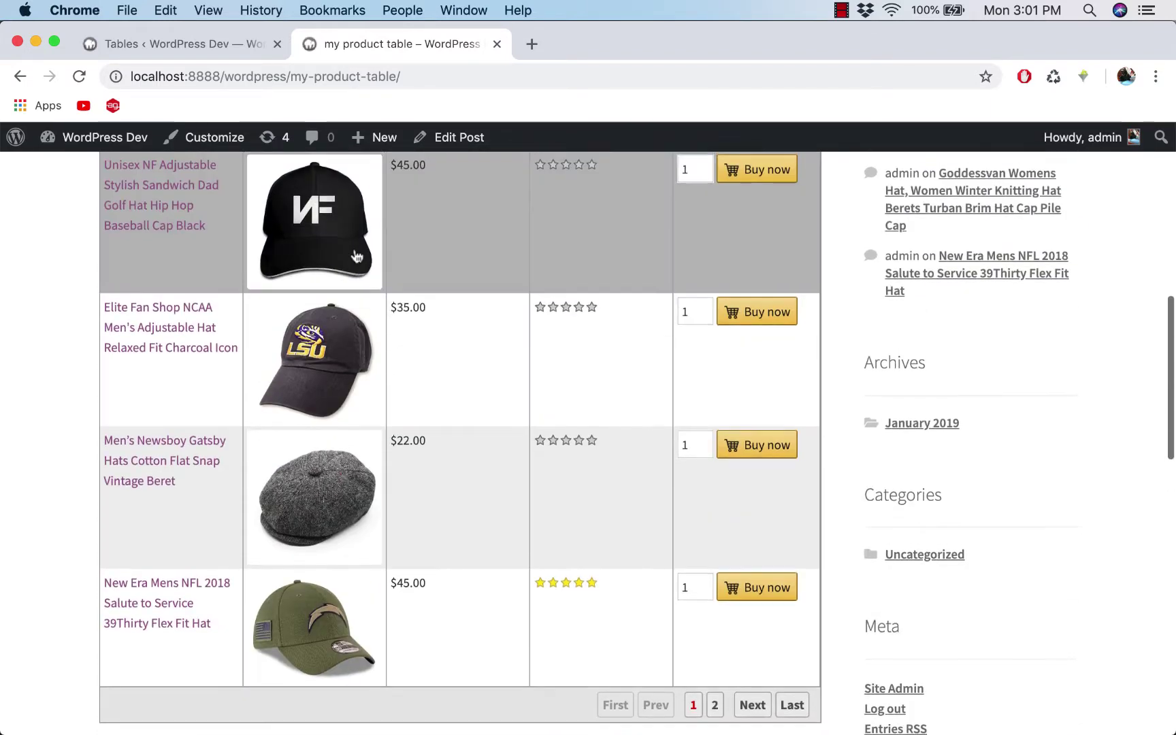
pyautogui.scroll(3, 354, 253)
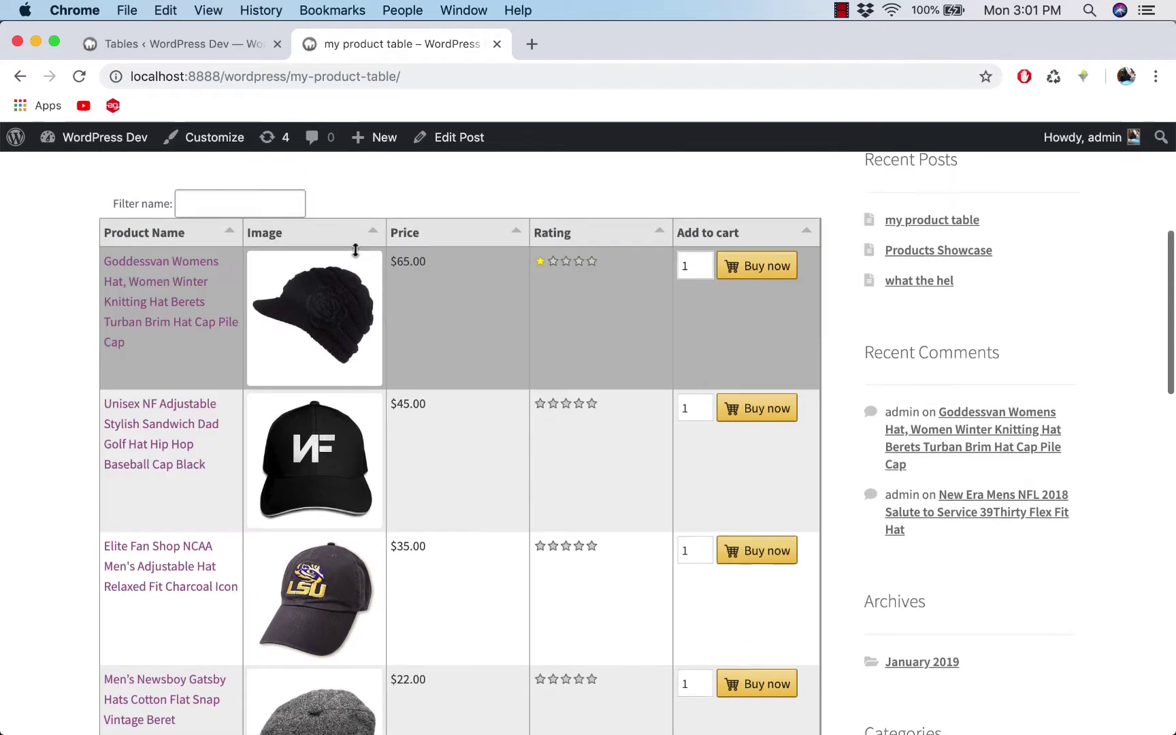
pyautogui.scroll(1, 223, 334)
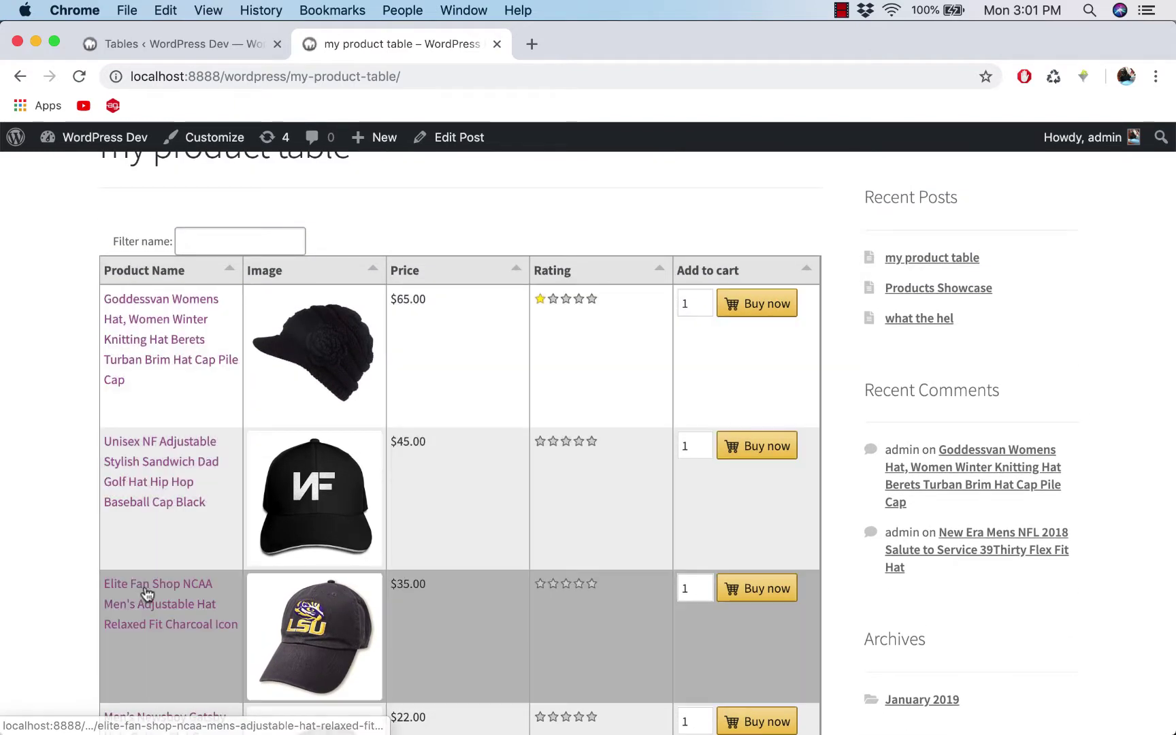
# Type 'eli' in the Filter name box to narrow products, then clear it.
pyautogui.click(231, 242)
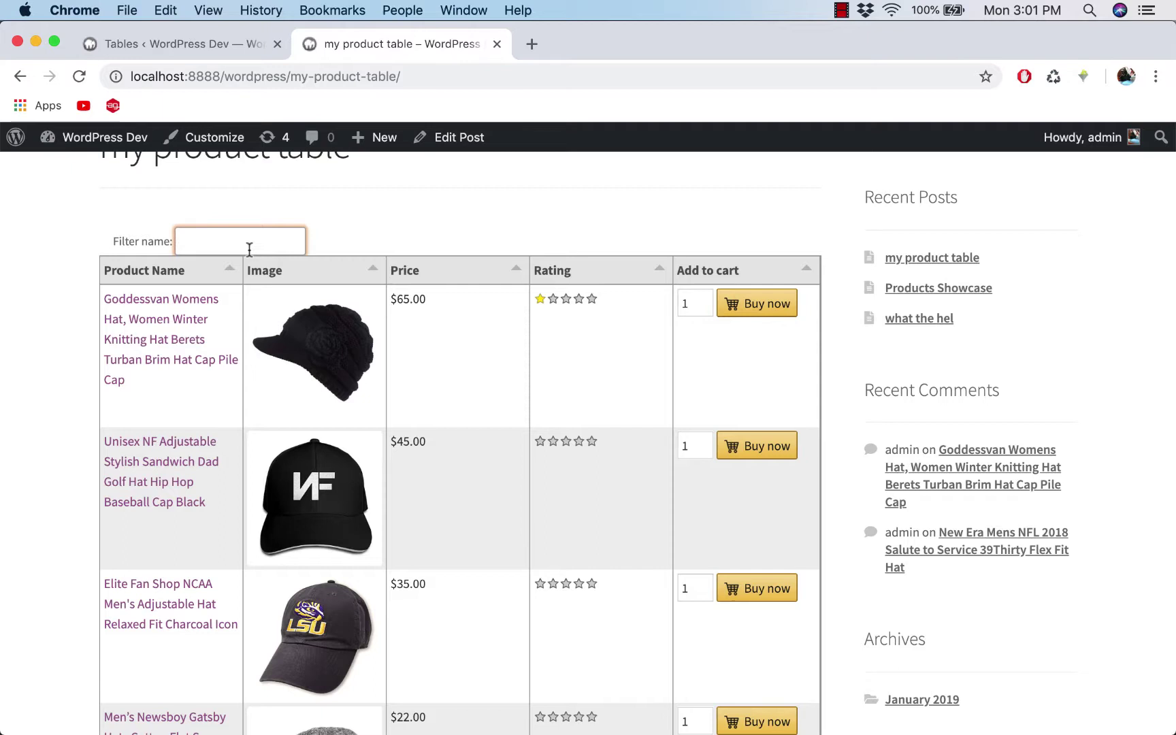
pyautogui.write('elit')
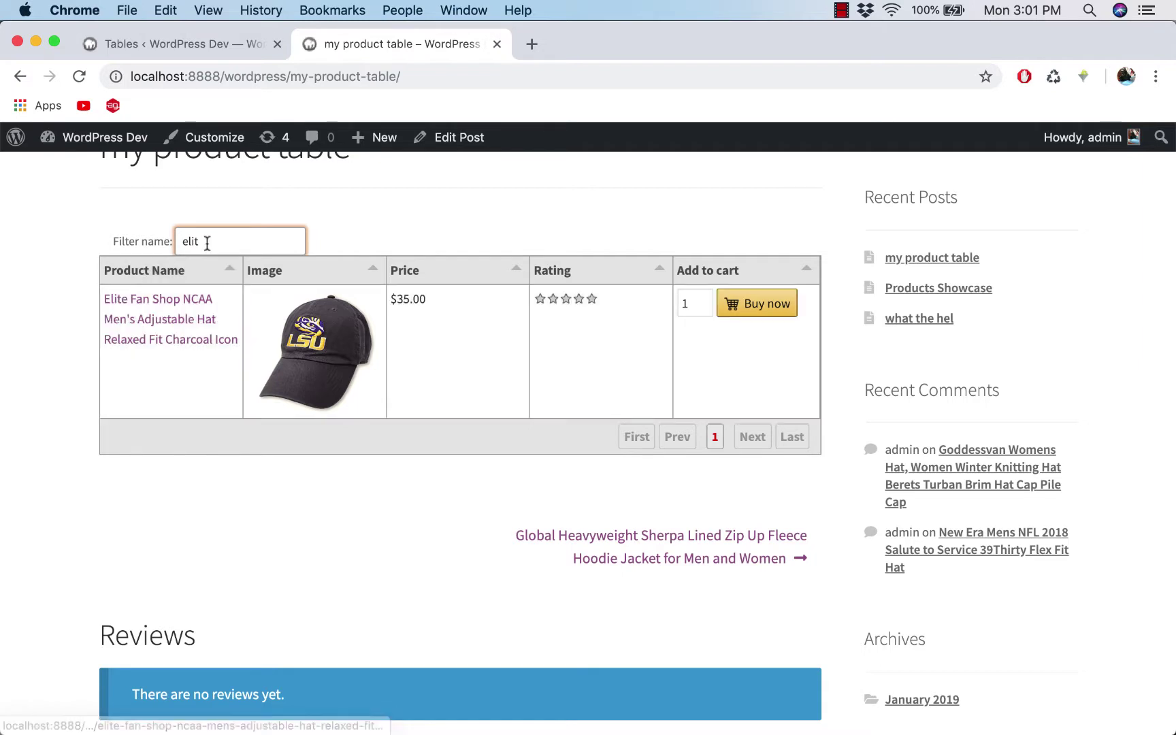
pyautogui.press('BackSpace')
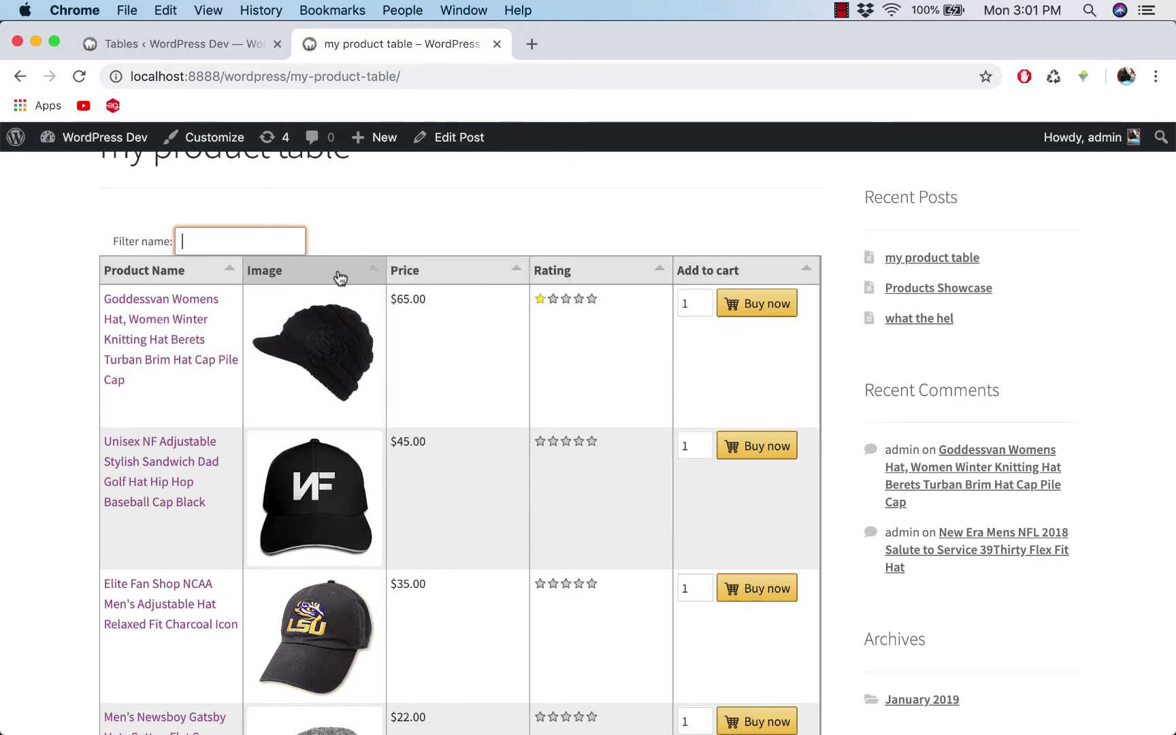
# Sort the table by Price ascending, then descending, then restore the original order.
pyautogui.click(417, 276)
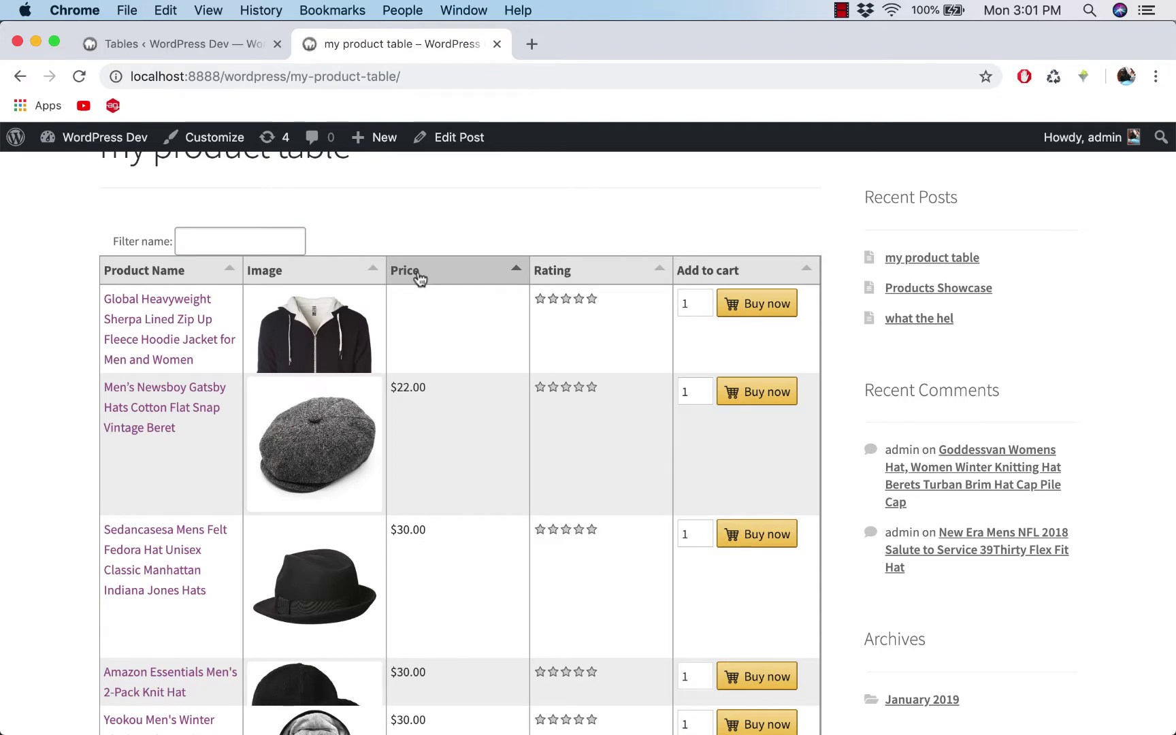
pyautogui.click(436, 277)
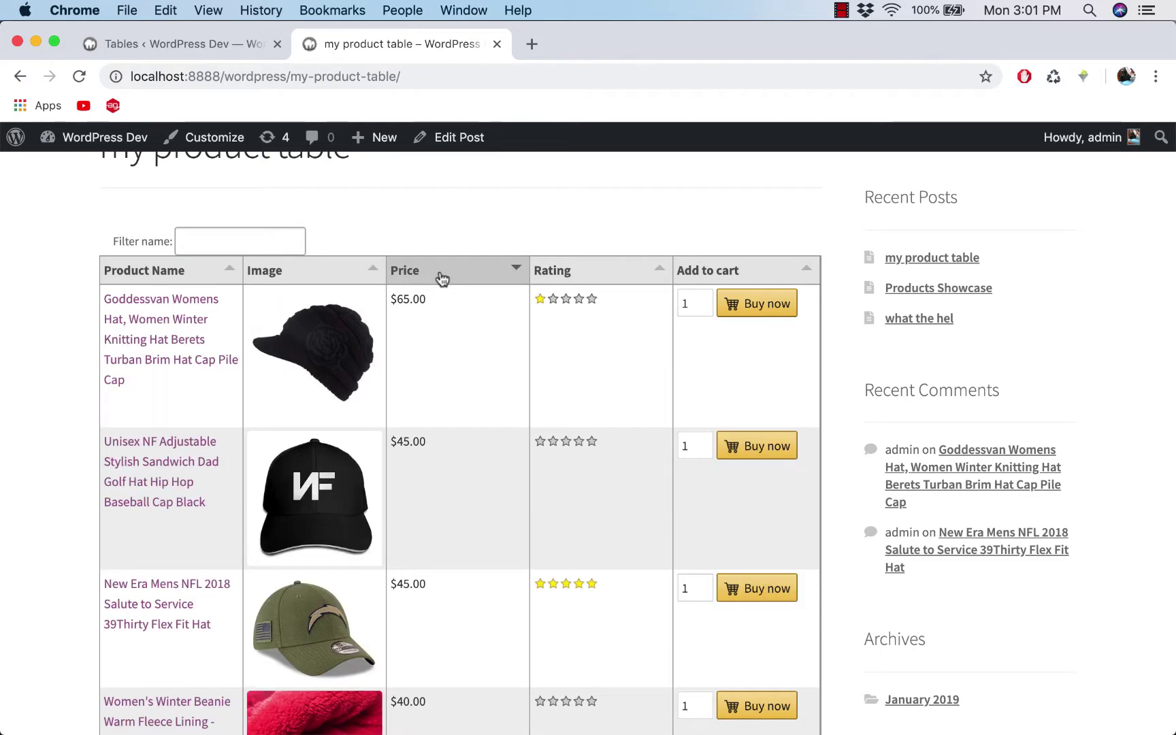
pyautogui.click(441, 277)
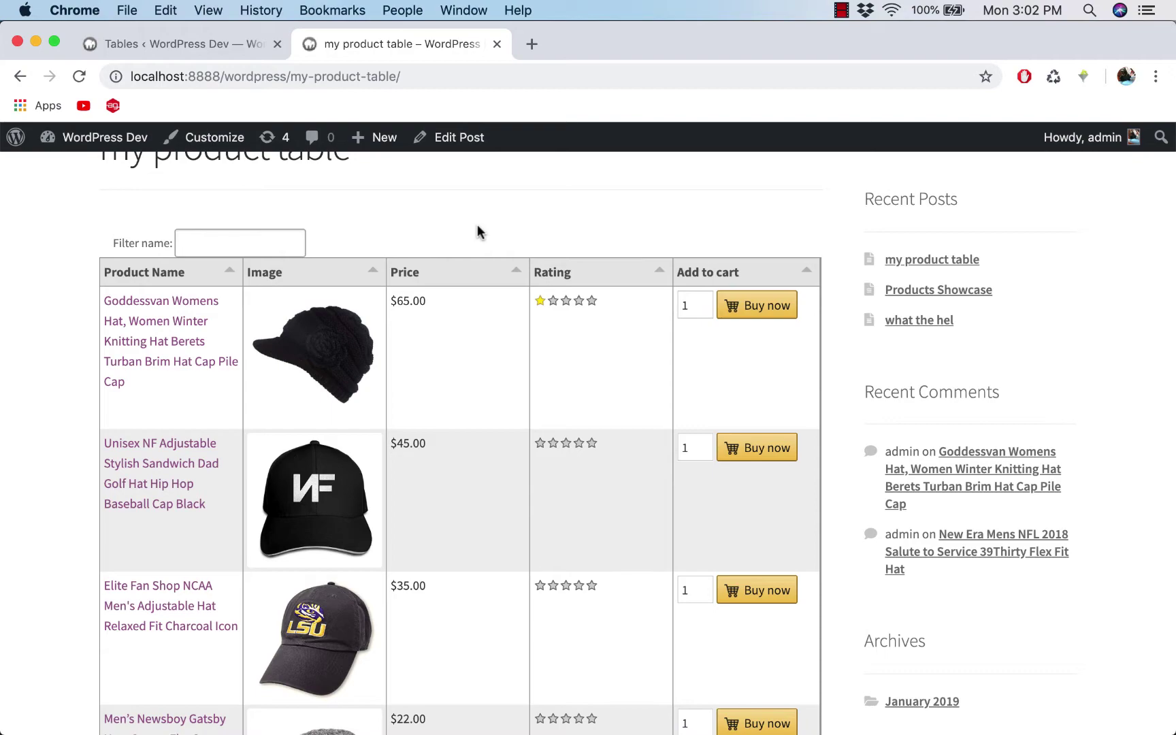
# Go to page 2 of the table's pagination to see the remaining products.
pyautogui.scroll(-6, 522, 217)
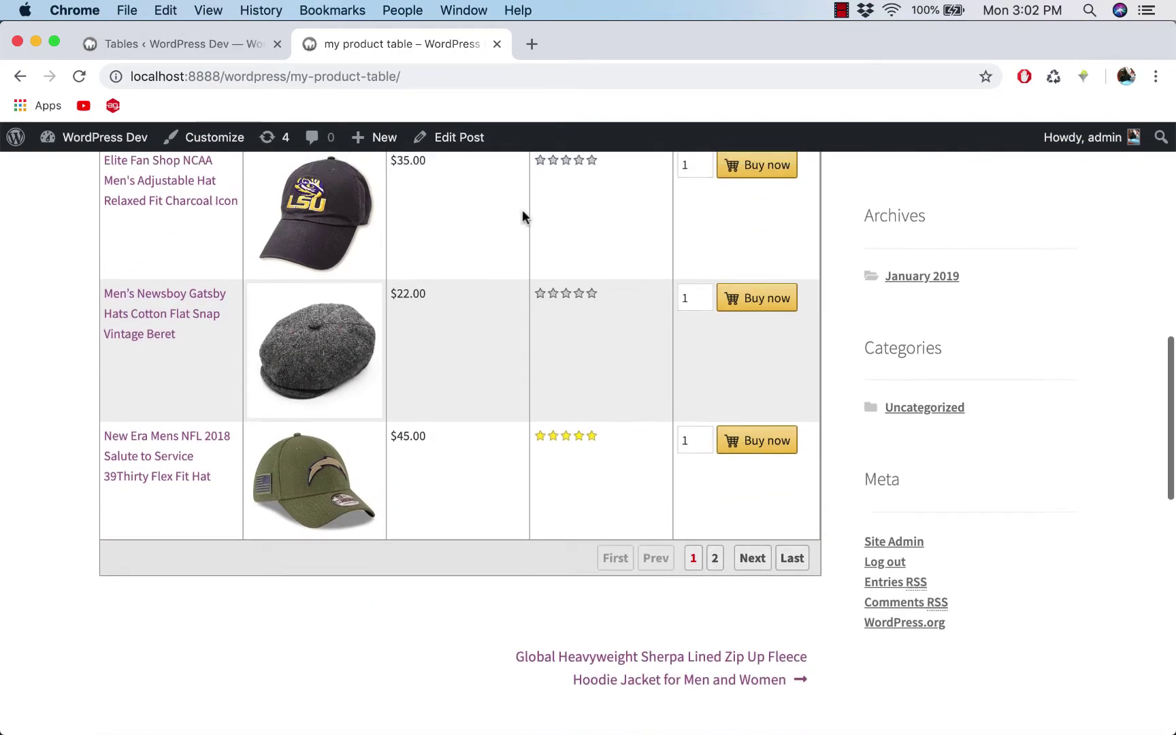
pyautogui.scroll(2, 523, 217)
pyautogui.scroll(-6, 522, 217)
pyautogui.scroll(6, 523, 217)
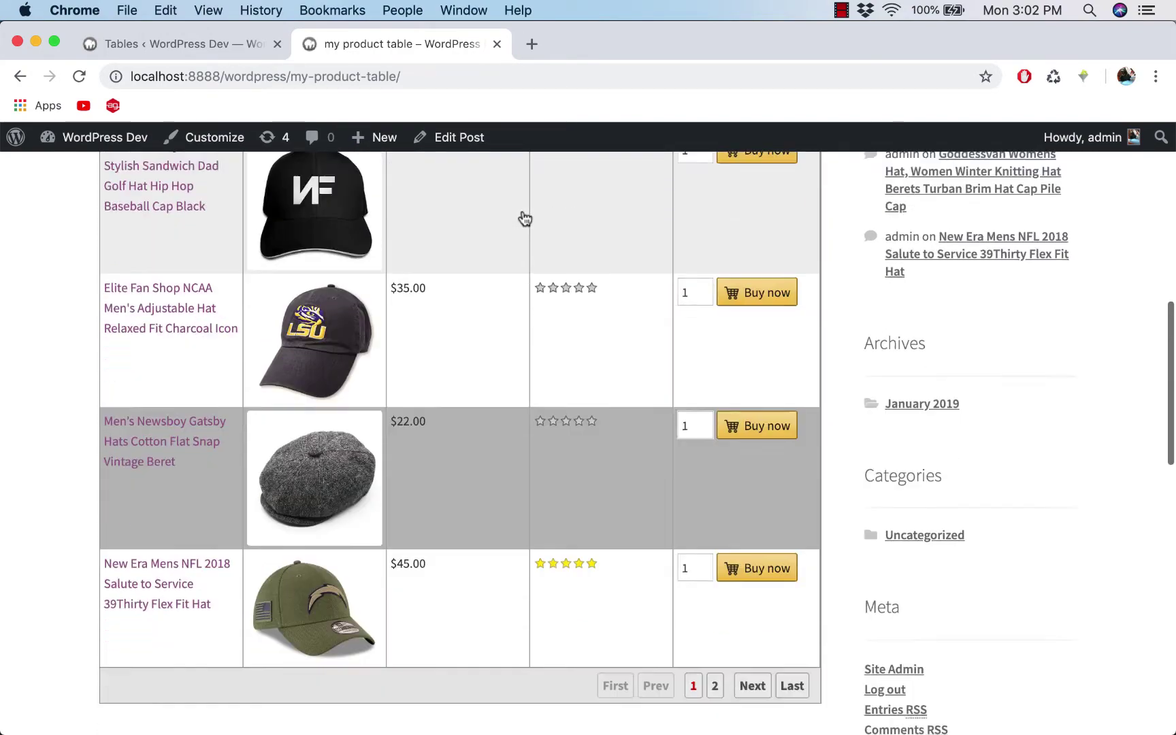
pyautogui.scroll(-3, 522, 218)
pyautogui.click(714, 511)
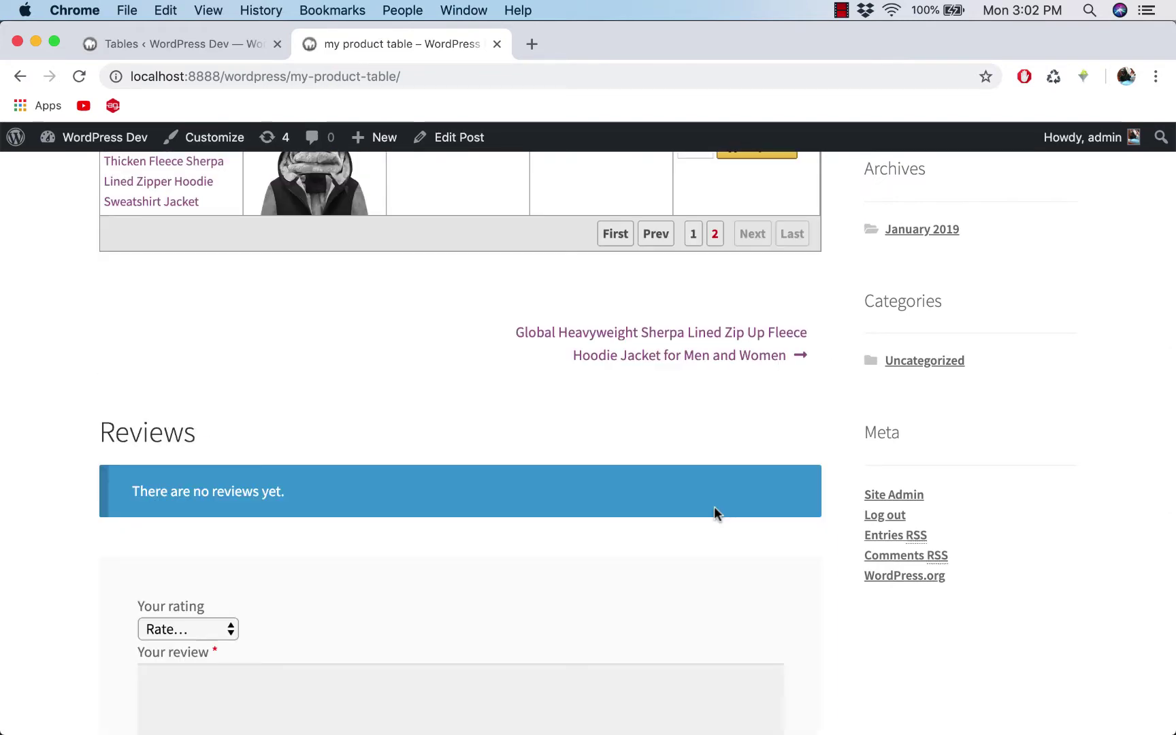
pyautogui.scroll(5, 560, 301)
pyautogui.scroll(3, 559, 297)
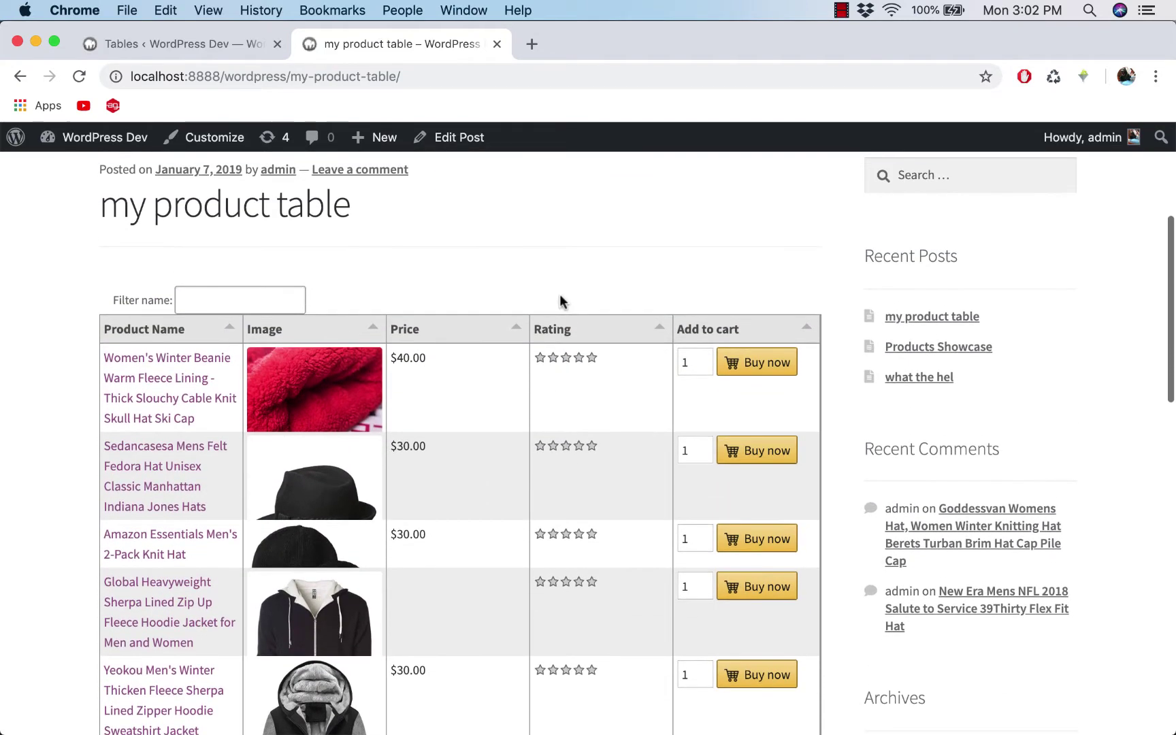
pyautogui.scroll(-1, 560, 297)
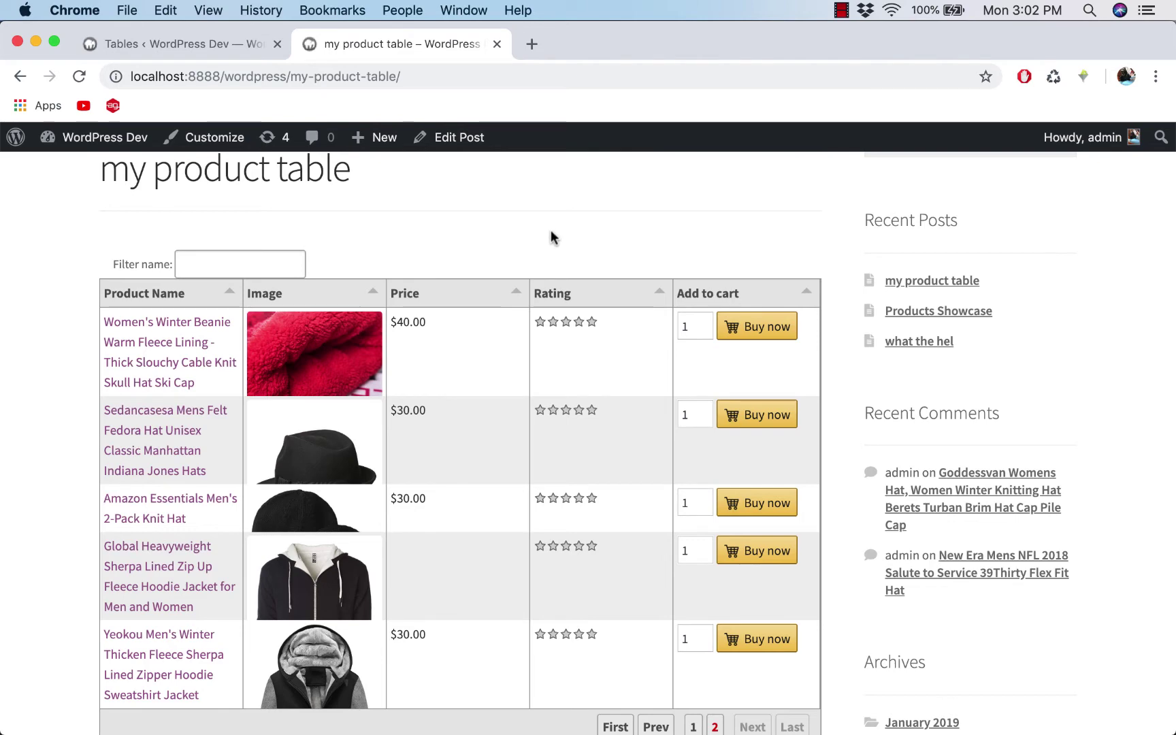
pyautogui.scroll(2, 504, 208)
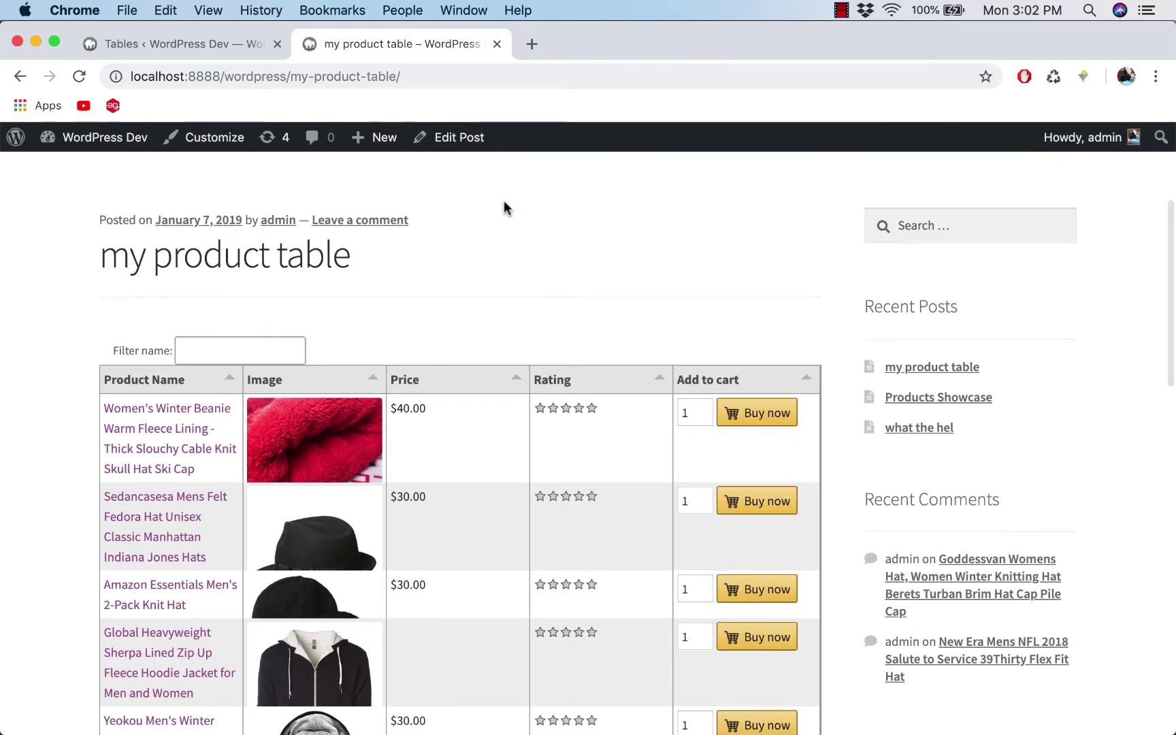